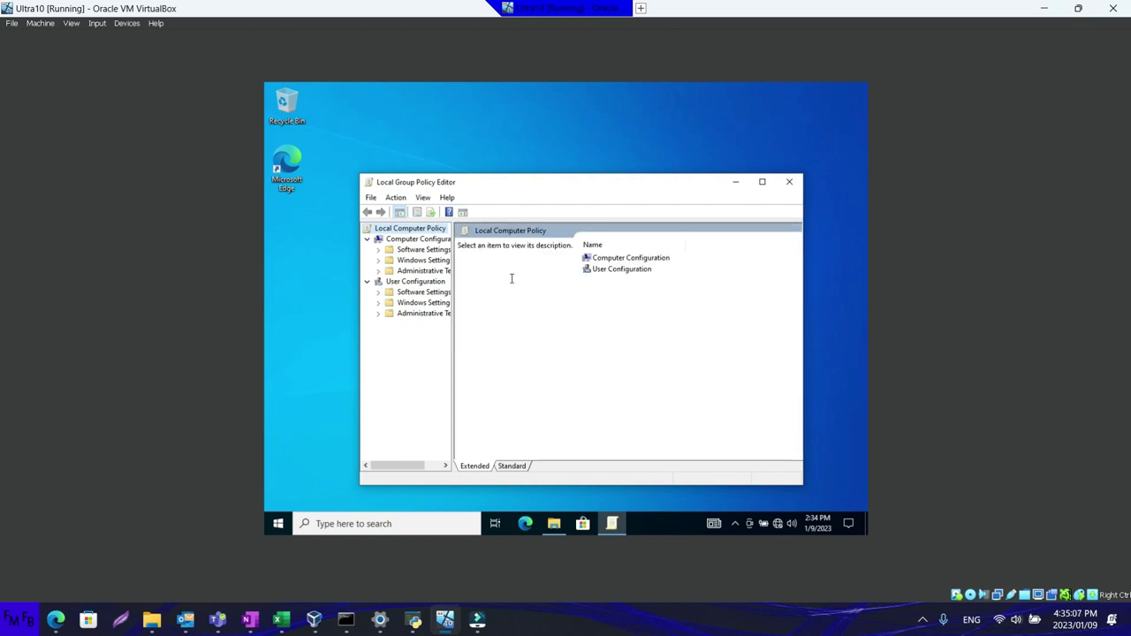
Open the Windows Components folder under Computer Configuration's Administrative Templates.
double_click(606, 268)
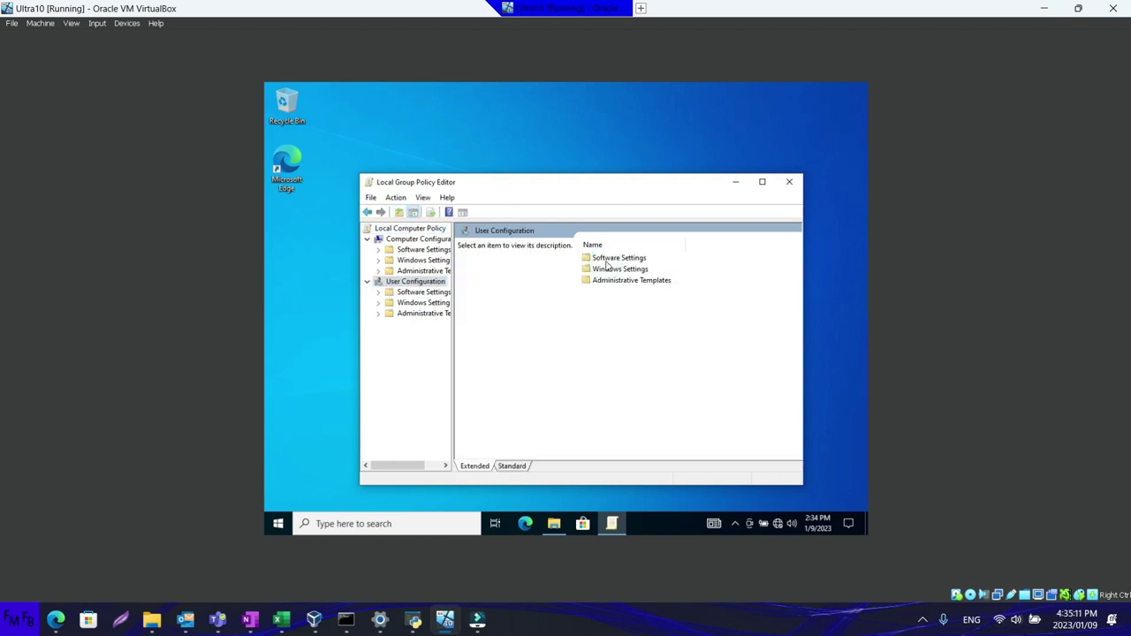
key("BackSpace")
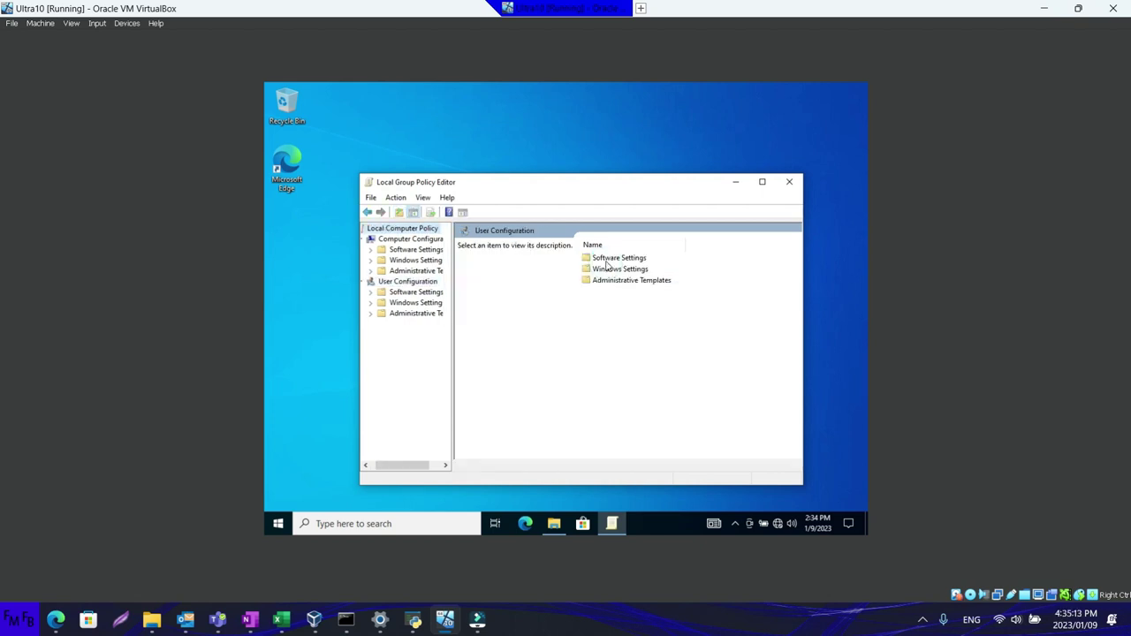
double_click(607, 260)
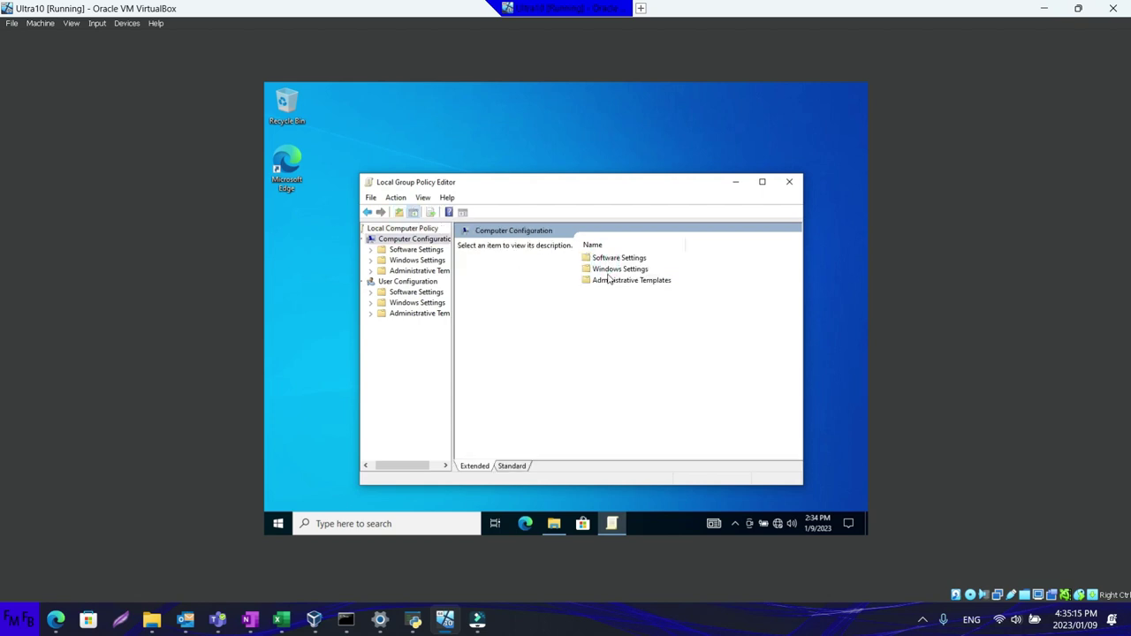
double_click(607, 283)
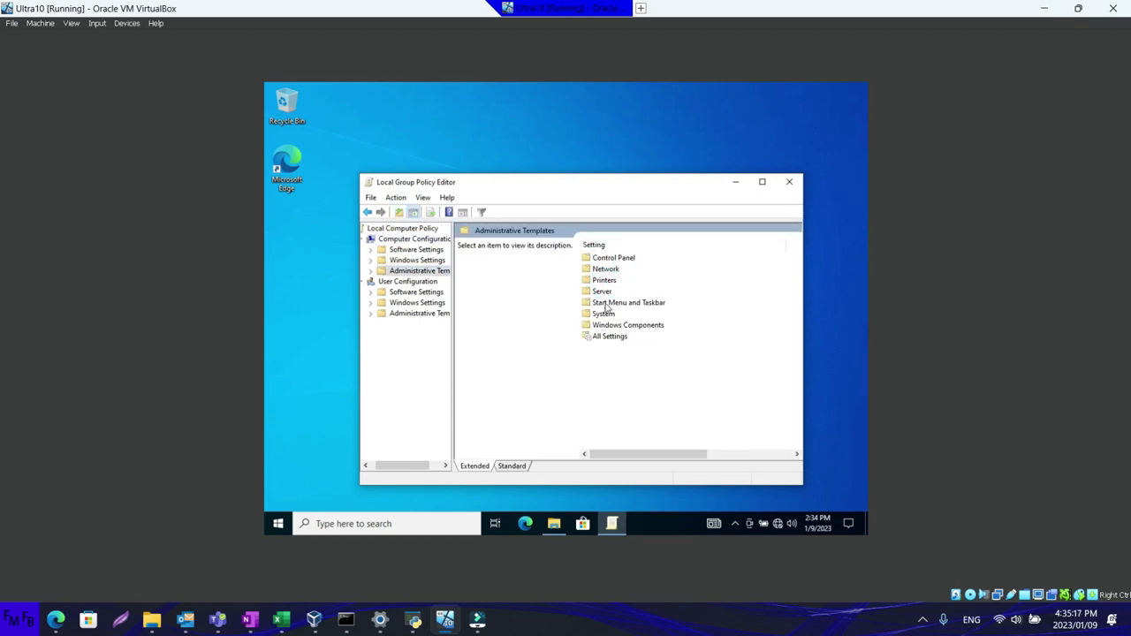
double_click(618, 325)
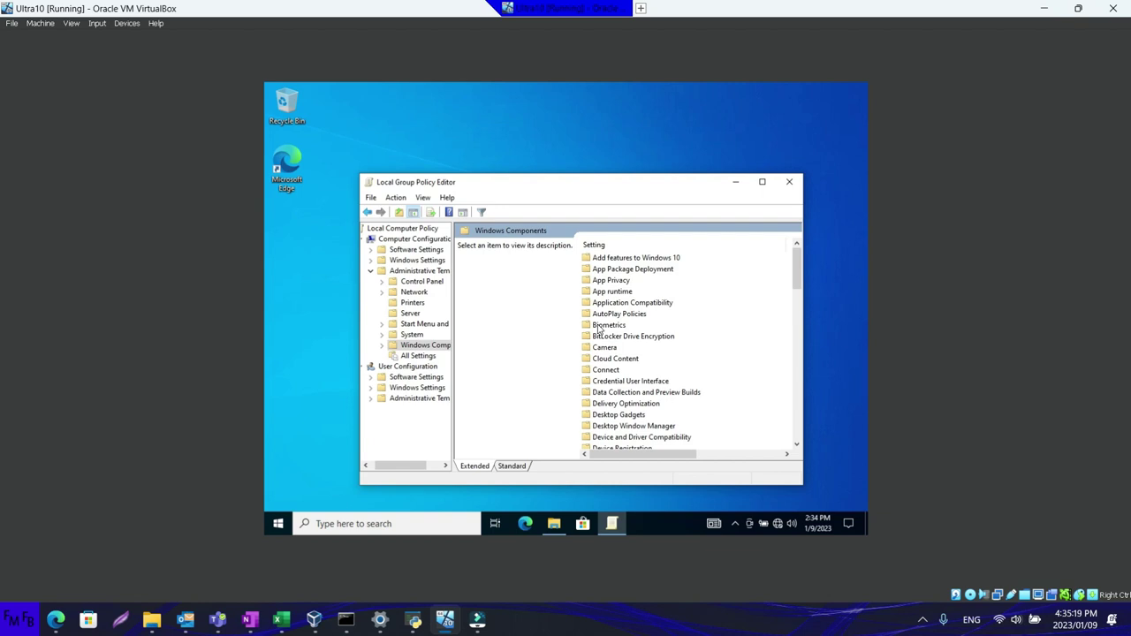
Locate the Windows Update folder within Windows Components and open its policy settings.
key("w")
key("Down")
key("Down")
key("Down")
key("Down")
key("Down")
key("Down")
key("Down")
key("Down")
key("Down")
key("Down")
key("Down")
key("Down")
key("Down")
key("Down")
key("Down")
key("Down")
key("Down")
key("Down")
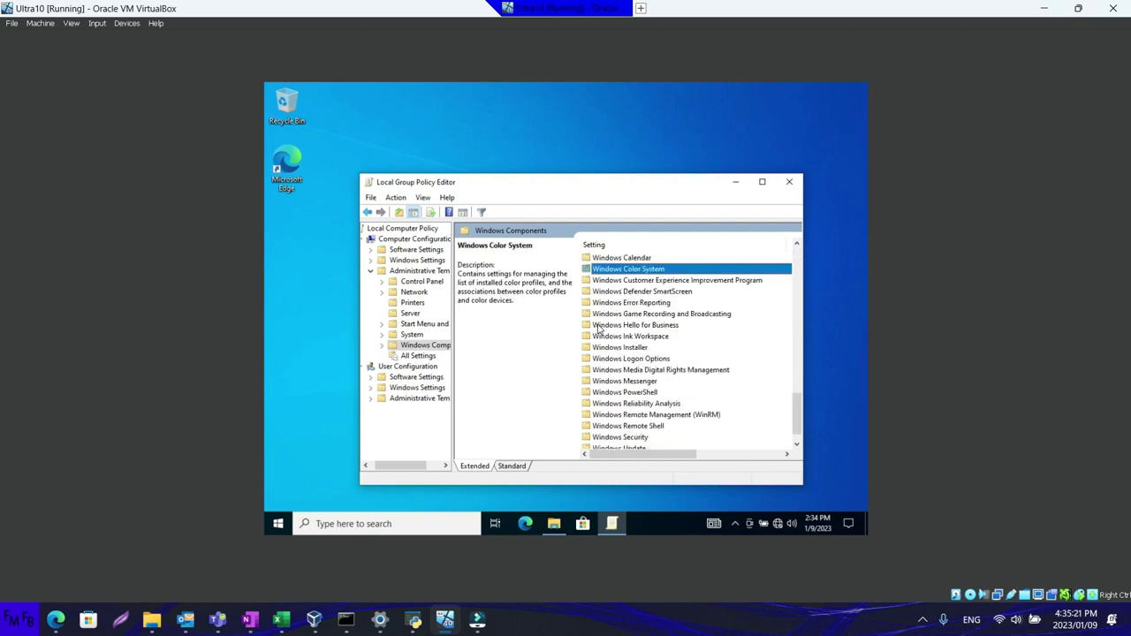
key("Up")
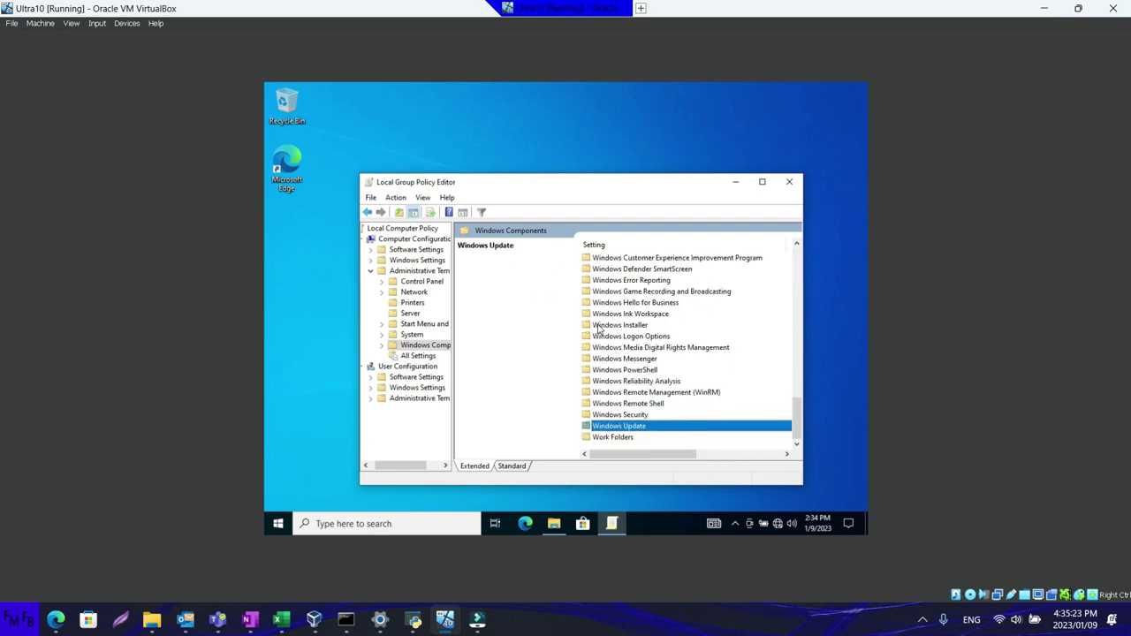
key("Return")
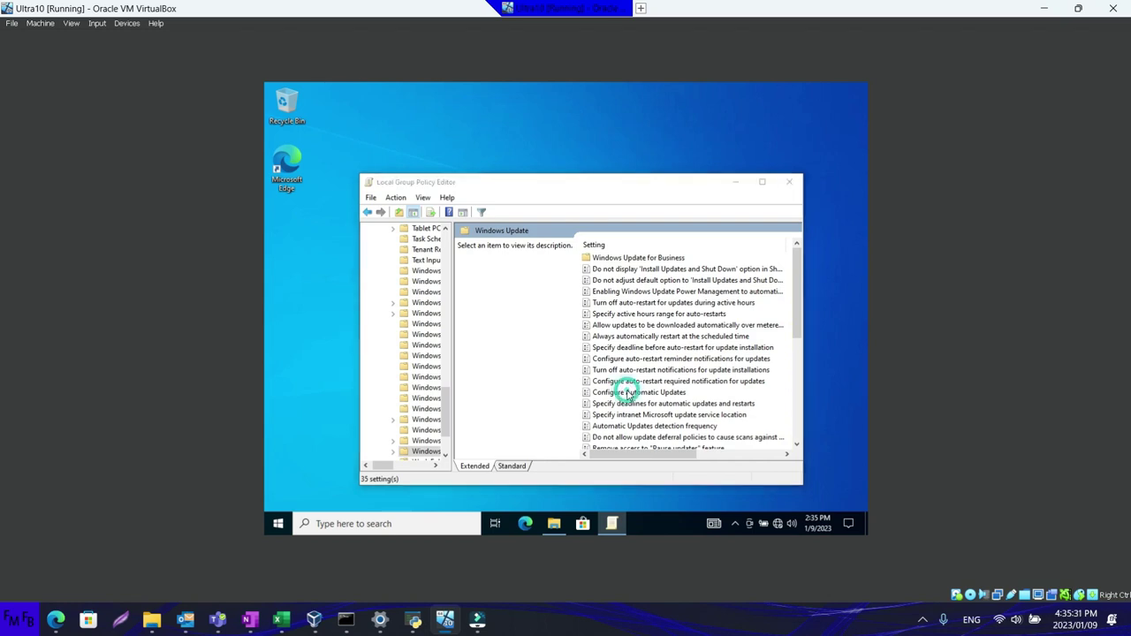
Enable the Configure Automatic Updates policy with option "2 - Notify for download and auto install", apply it and close the policy editor.
double_click(629, 393)
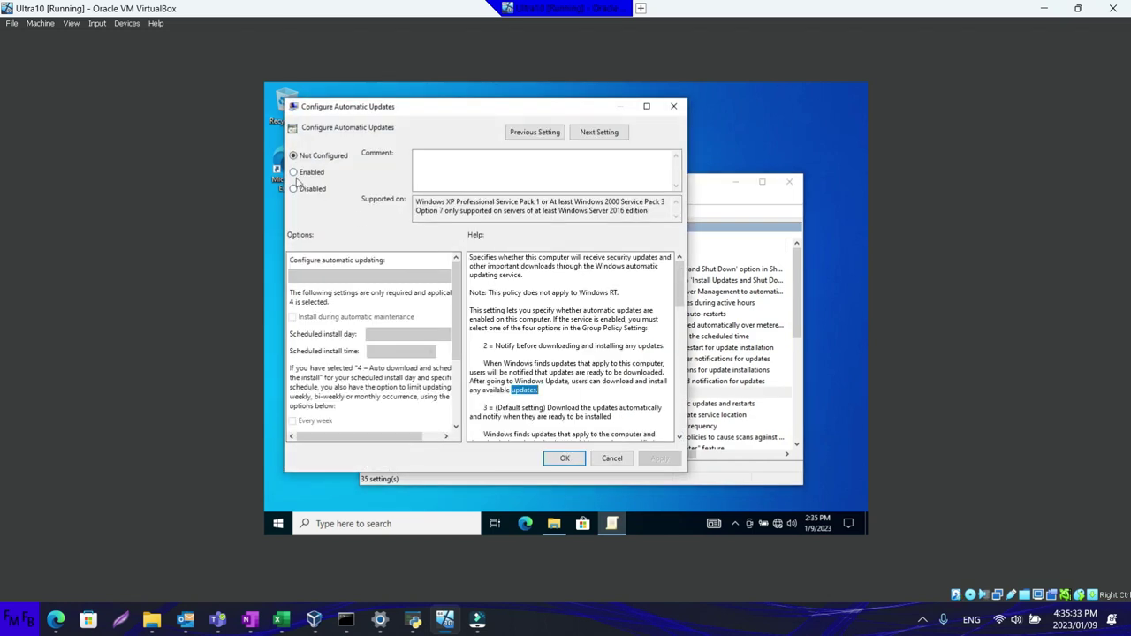
left_click(309, 173)
left_click(354, 275)
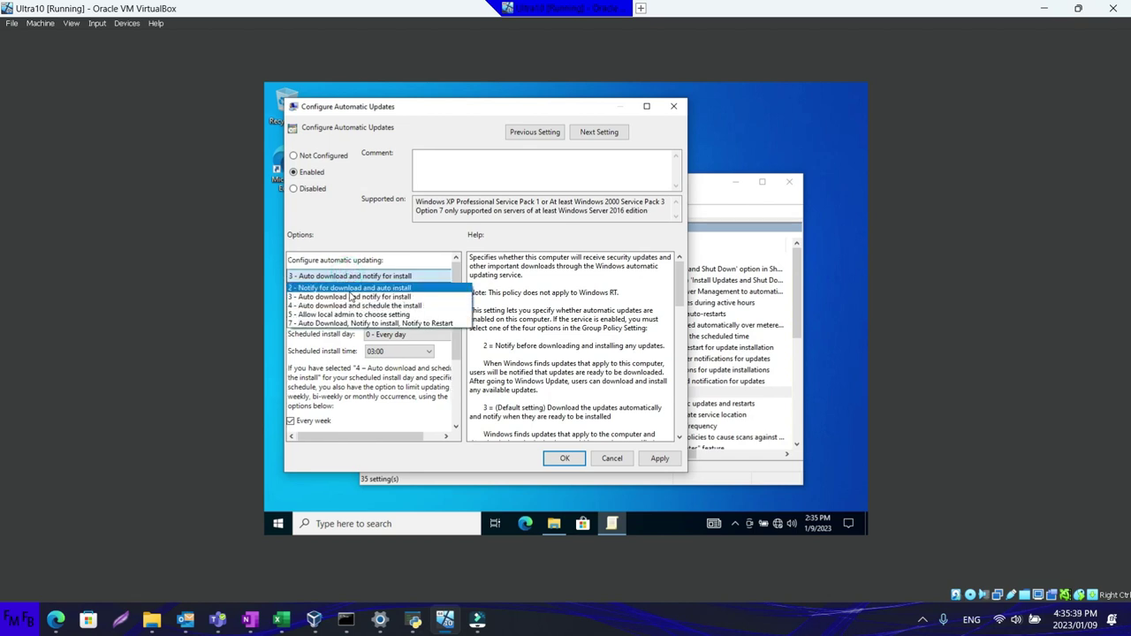
left_click(350, 290)
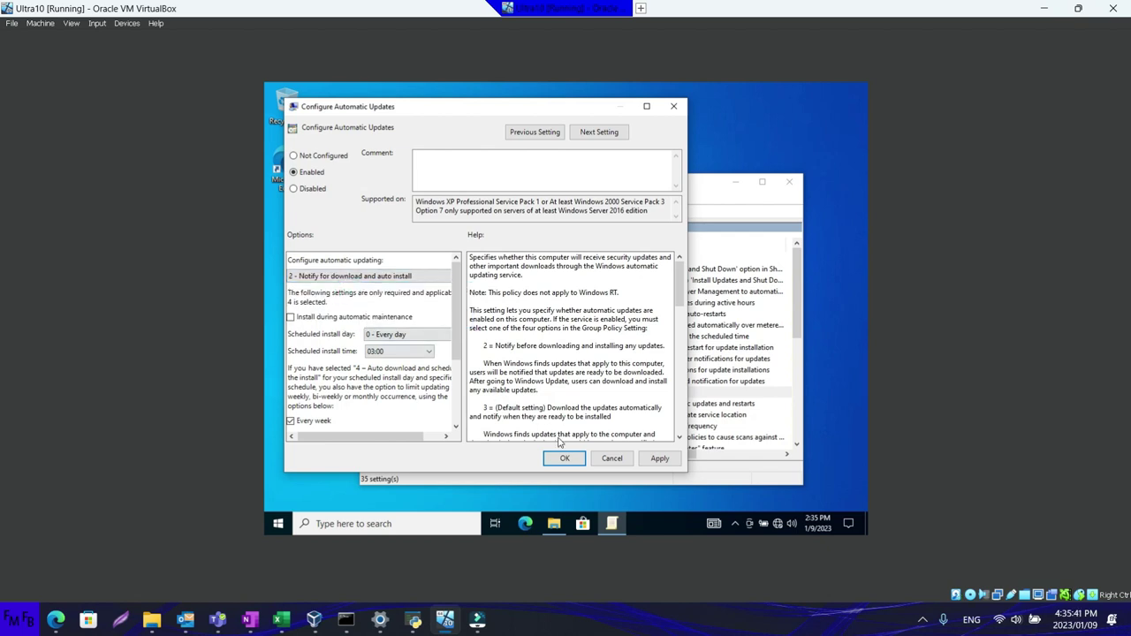
left_click(638, 459)
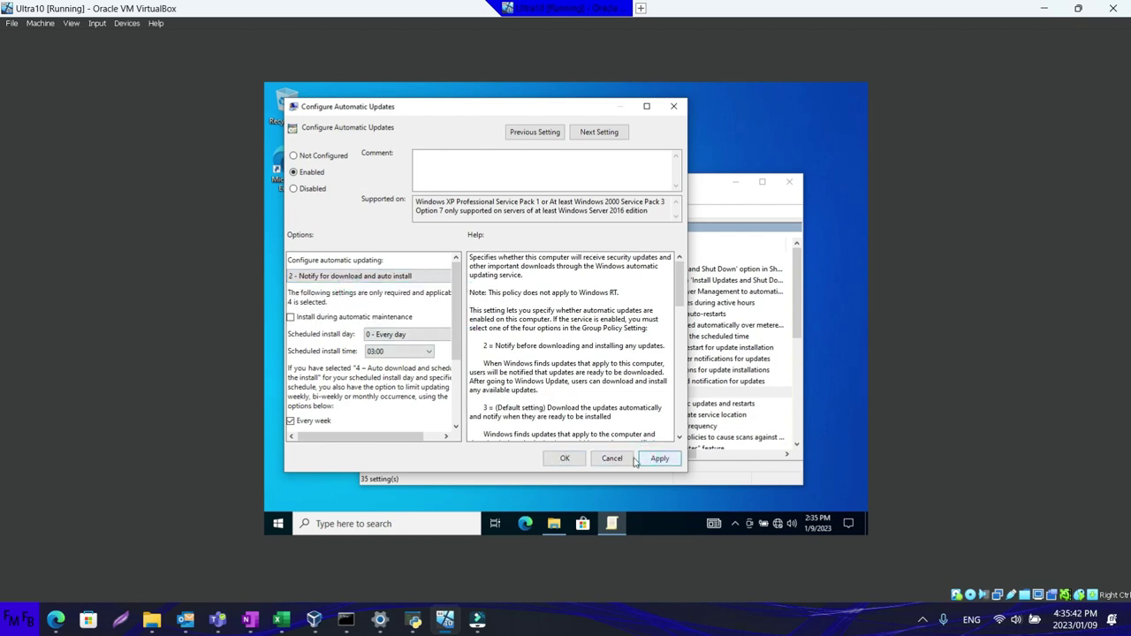
left_click(570, 459)
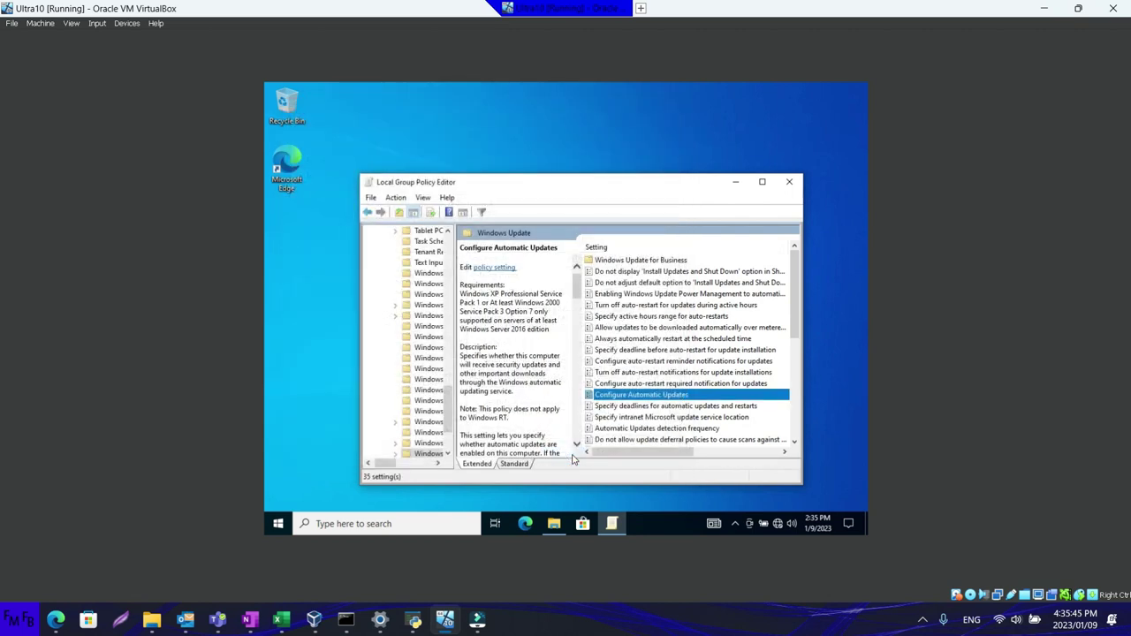
left_click(789, 182)
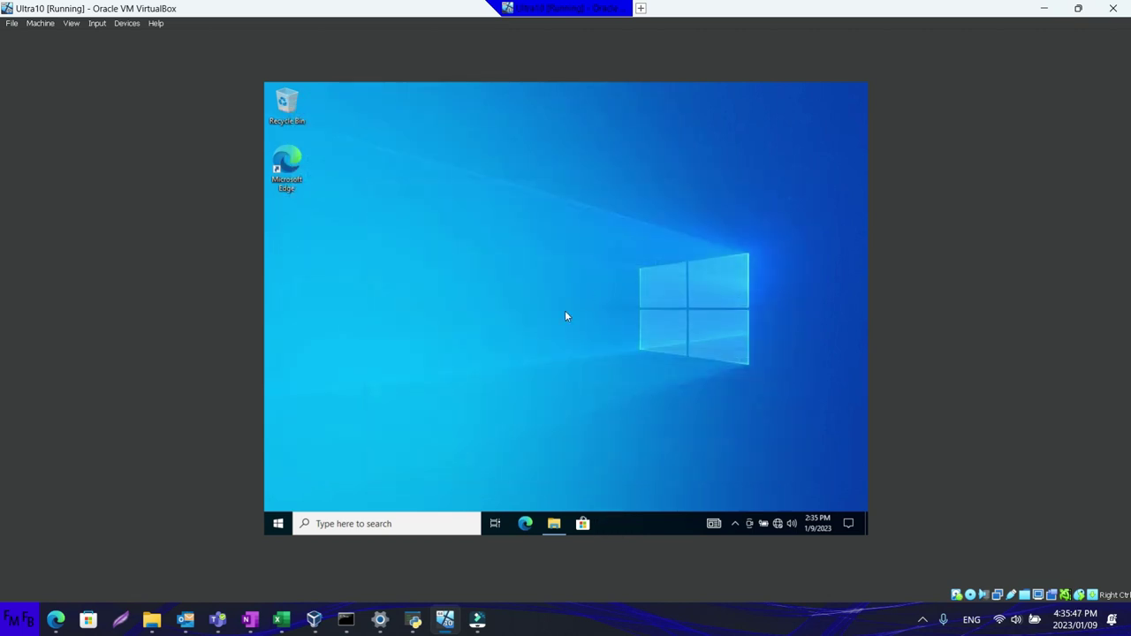
Merge the "Only Security updates" file from the Registry folder into the registry and close the folder window.
left_click(553, 523)
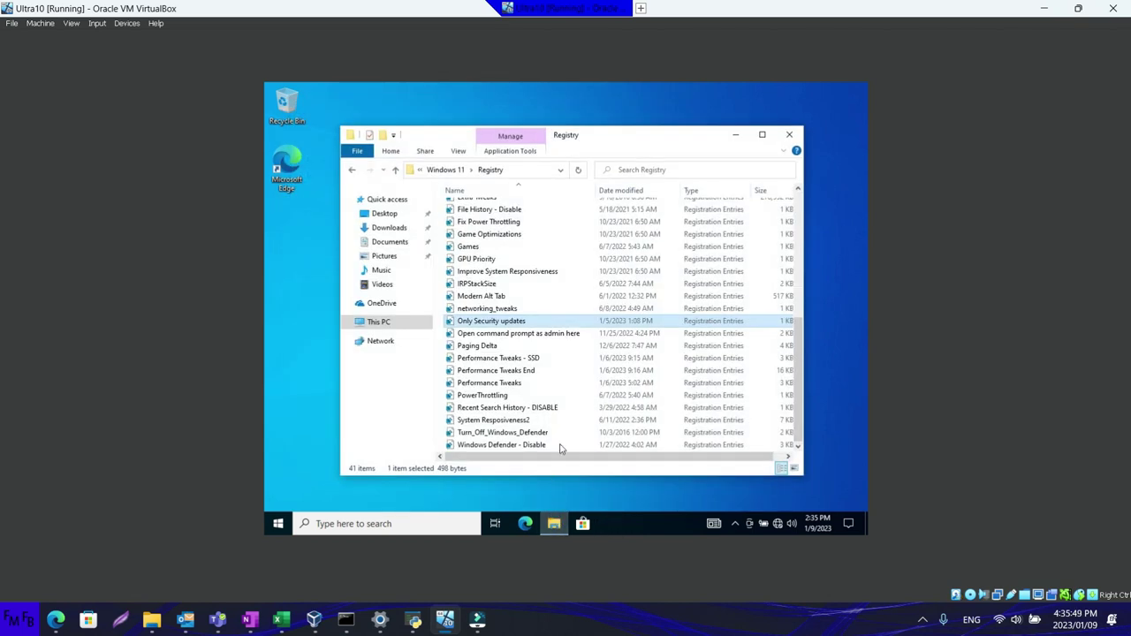
double_click(540, 322)
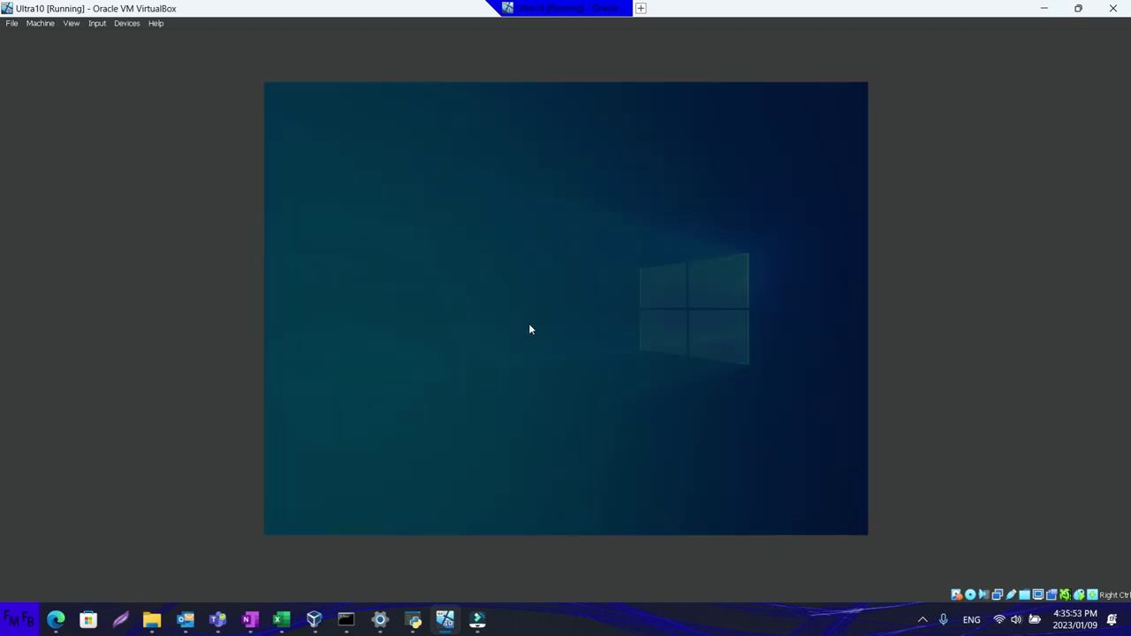
left_click(473, 372)
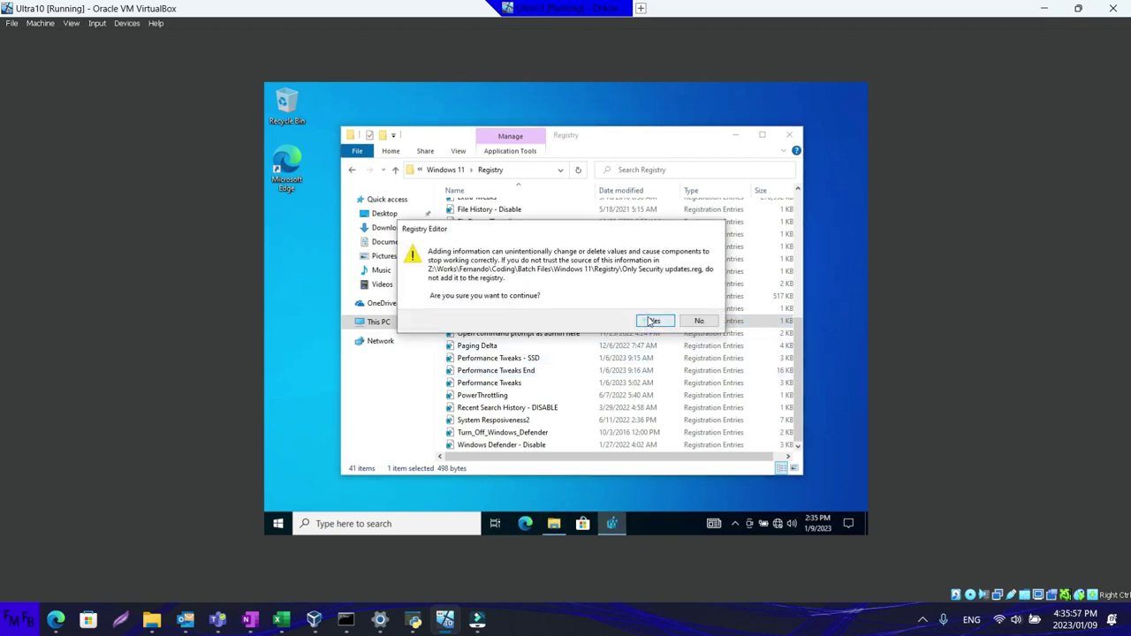
left_click(653, 322)
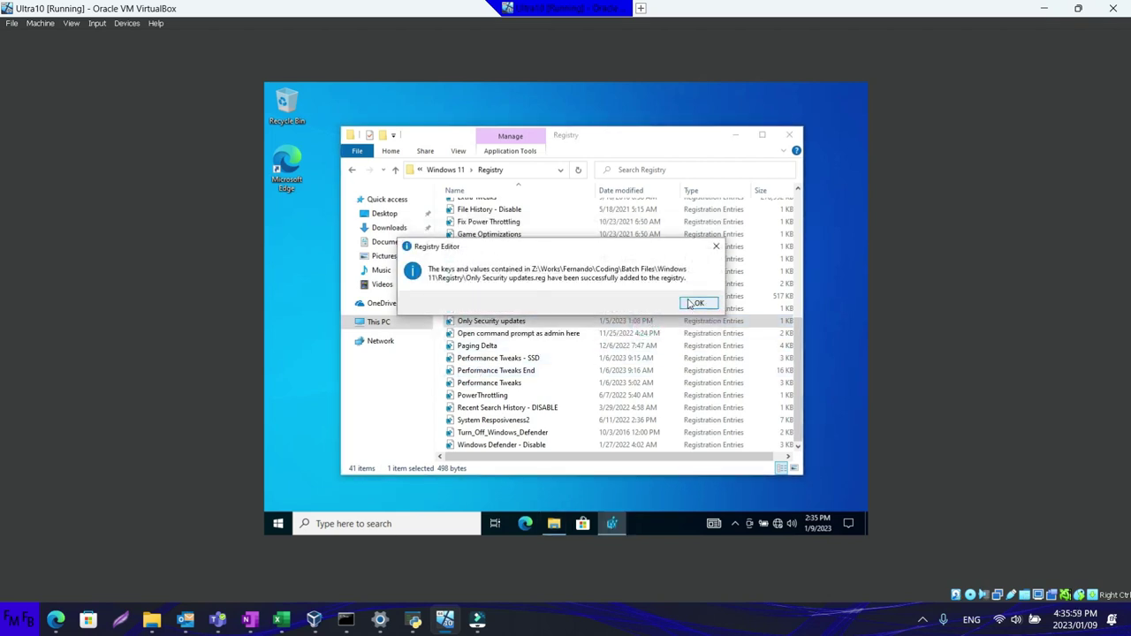
left_click(696, 303)
left_click(789, 134)
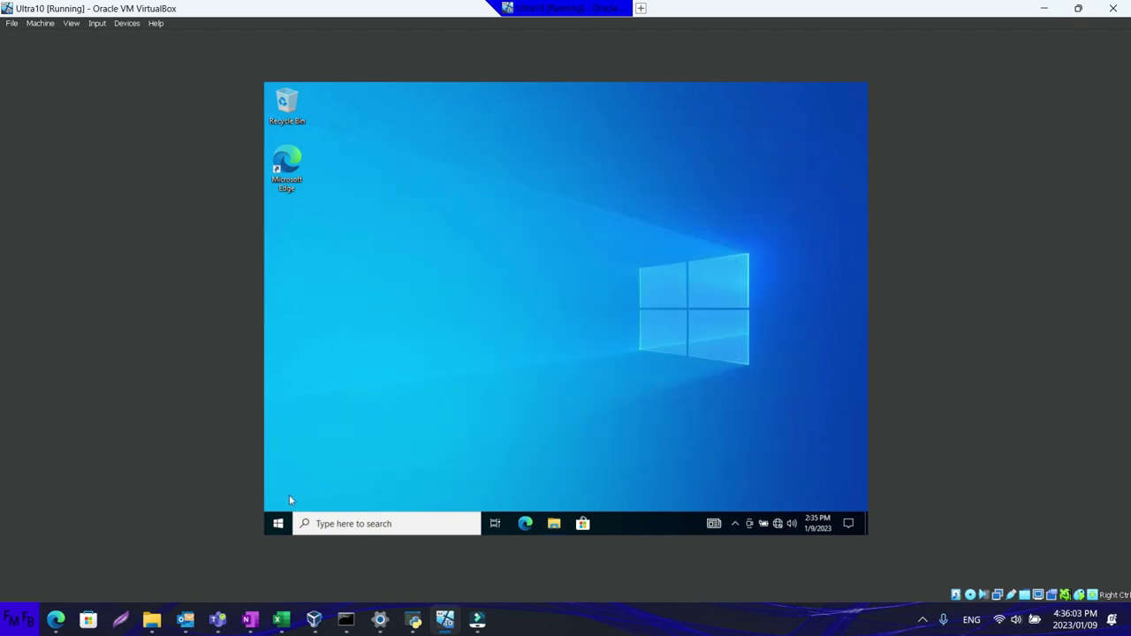
Open Windows Settings, search for "file" and go to the File system privacy settings.
left_click(277, 523)
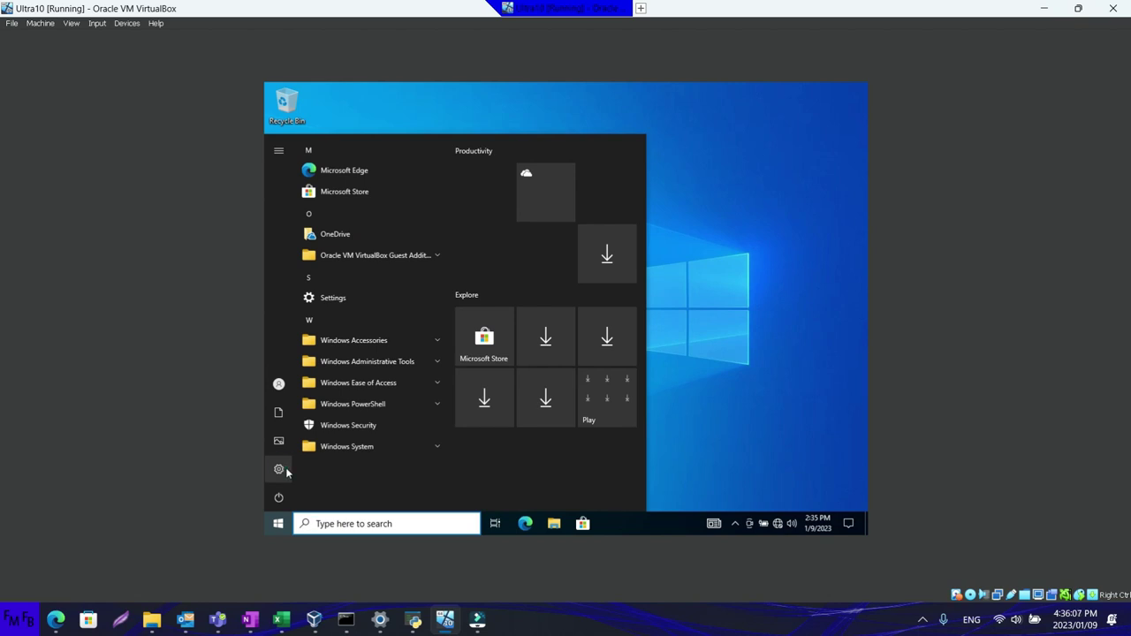
left_click(279, 469)
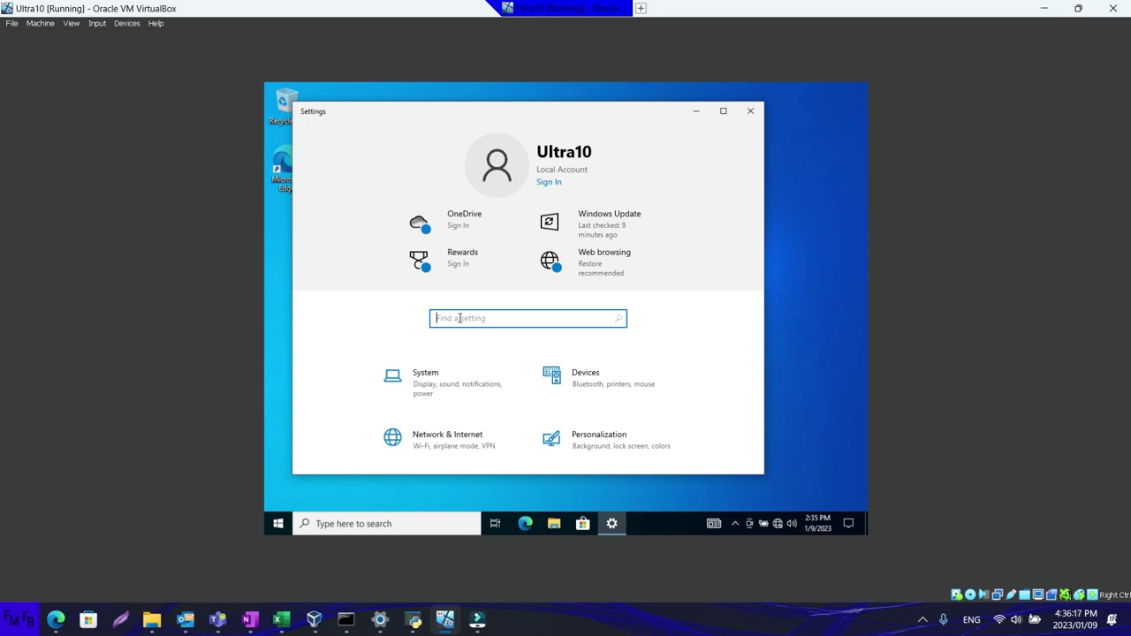
type("file")
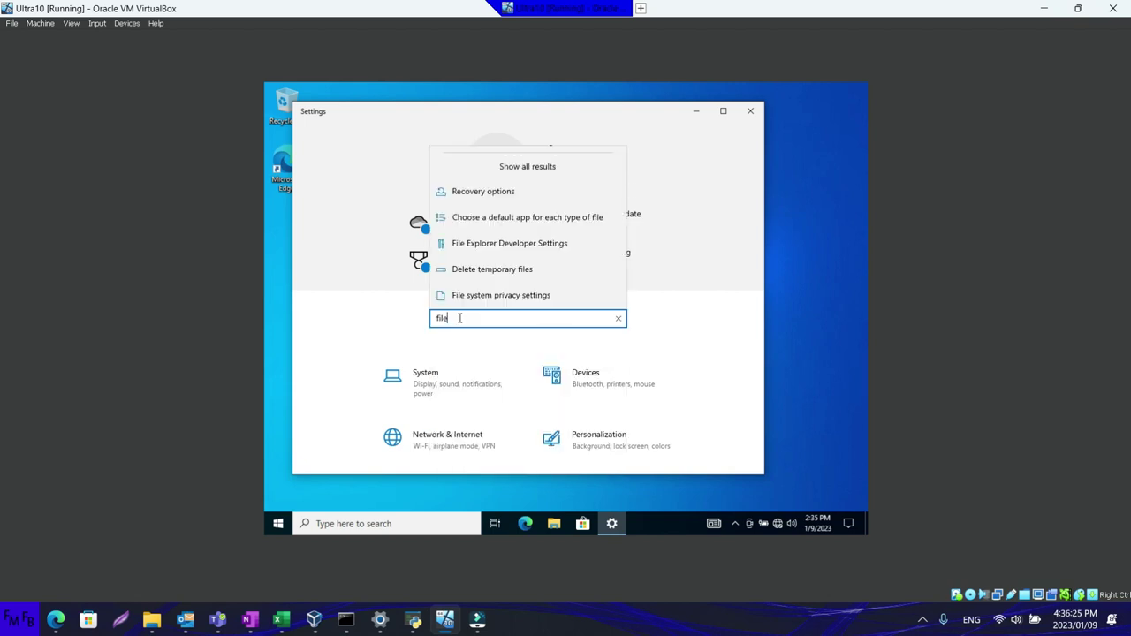
left_click(482, 297)
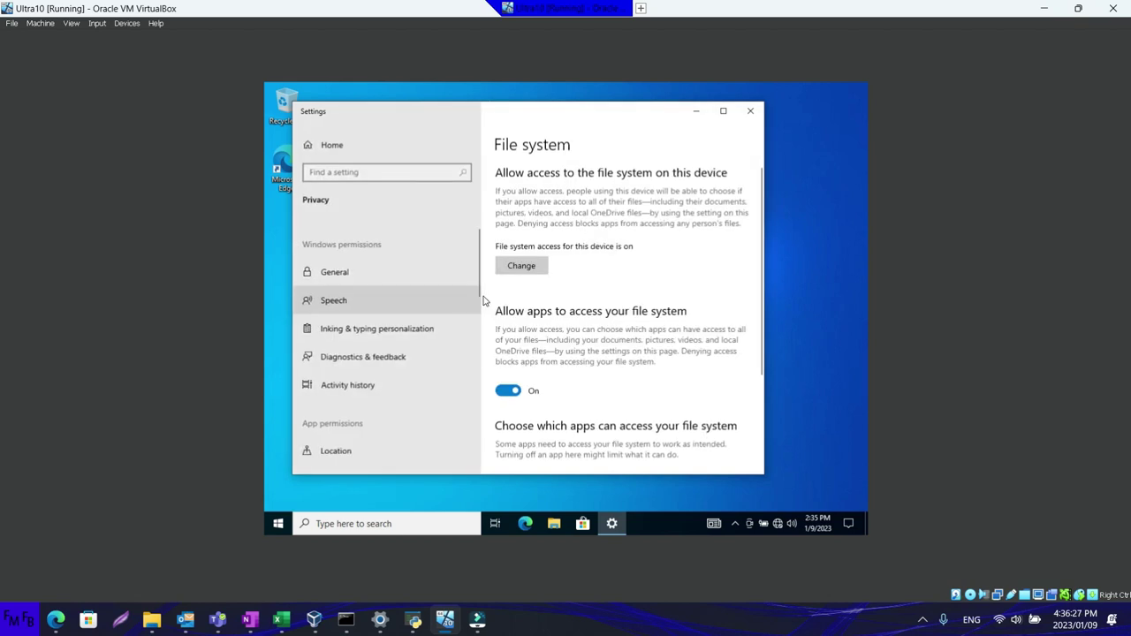
scroll(508, 346, "down", 3)
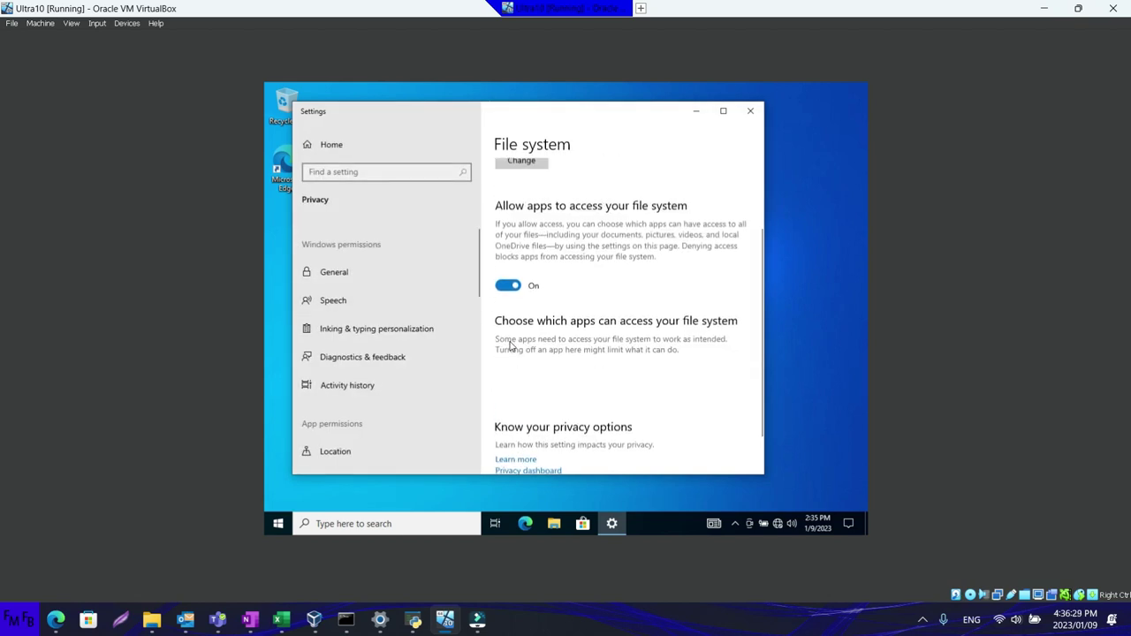
Refit the guest display to the maximized virtual machine window and turn off app access to the file system.
left_click(1078, 8)
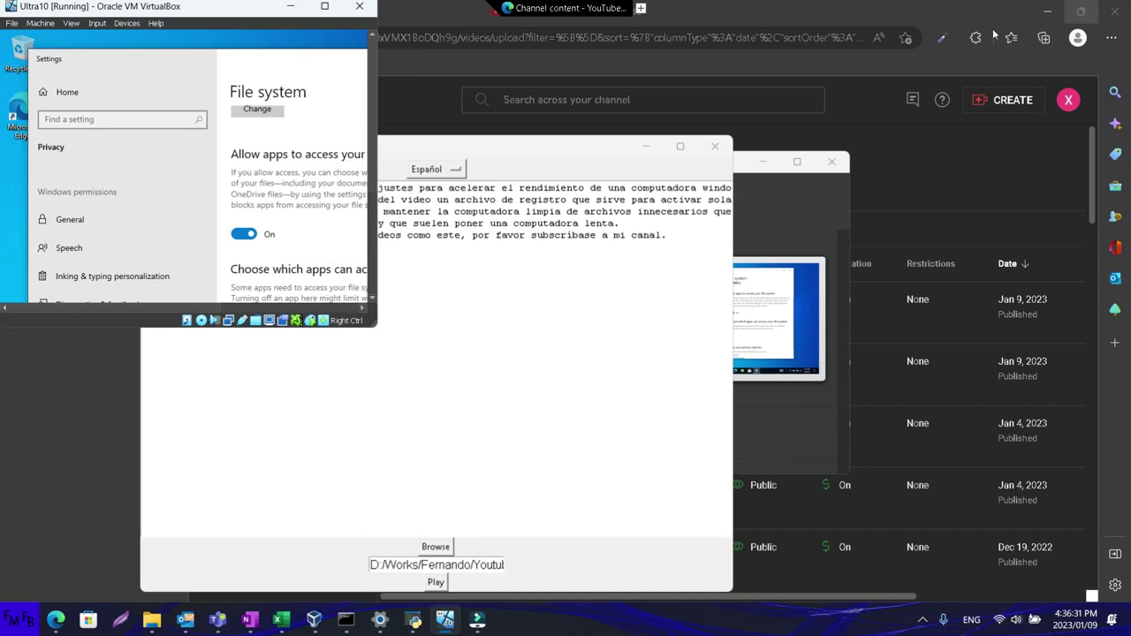
left_click(324, 6)
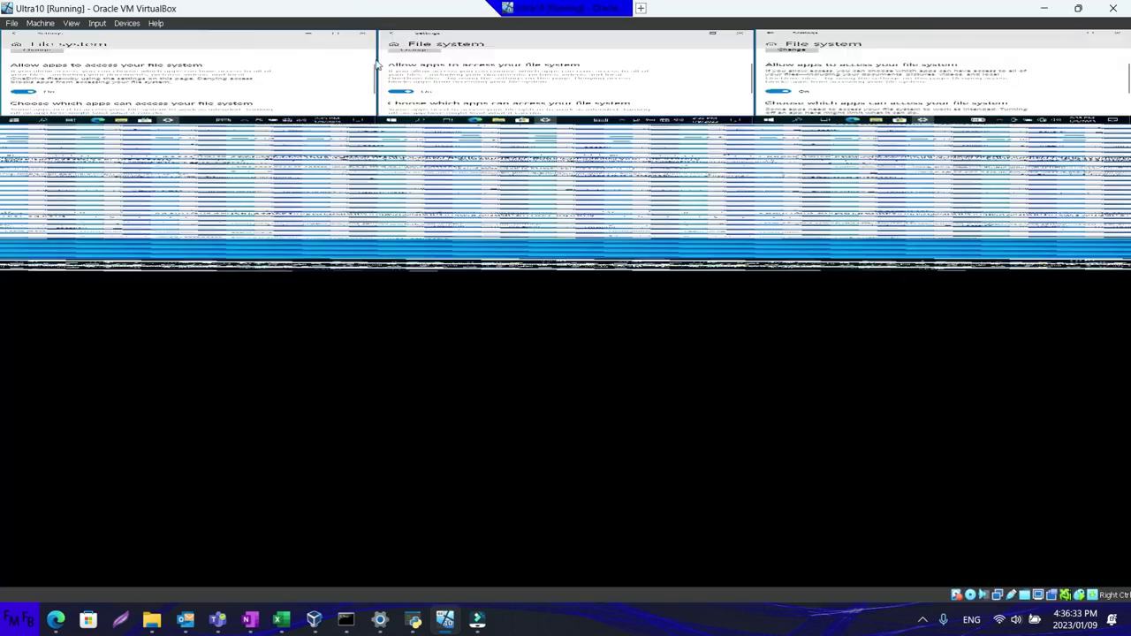
left_click(334, 41)
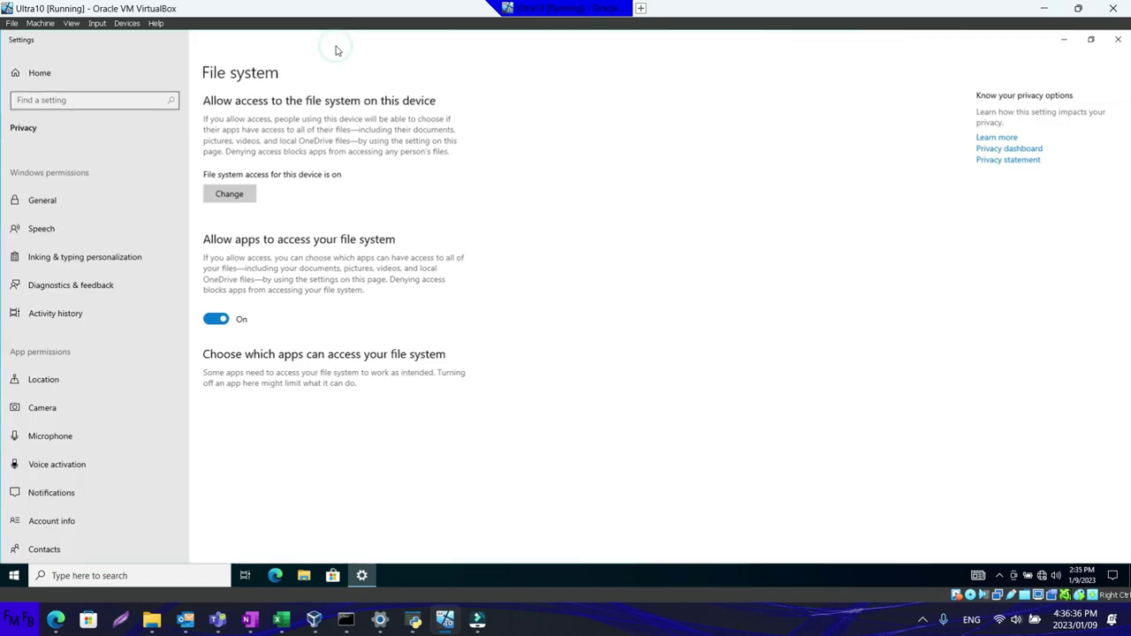
left_click(219, 318)
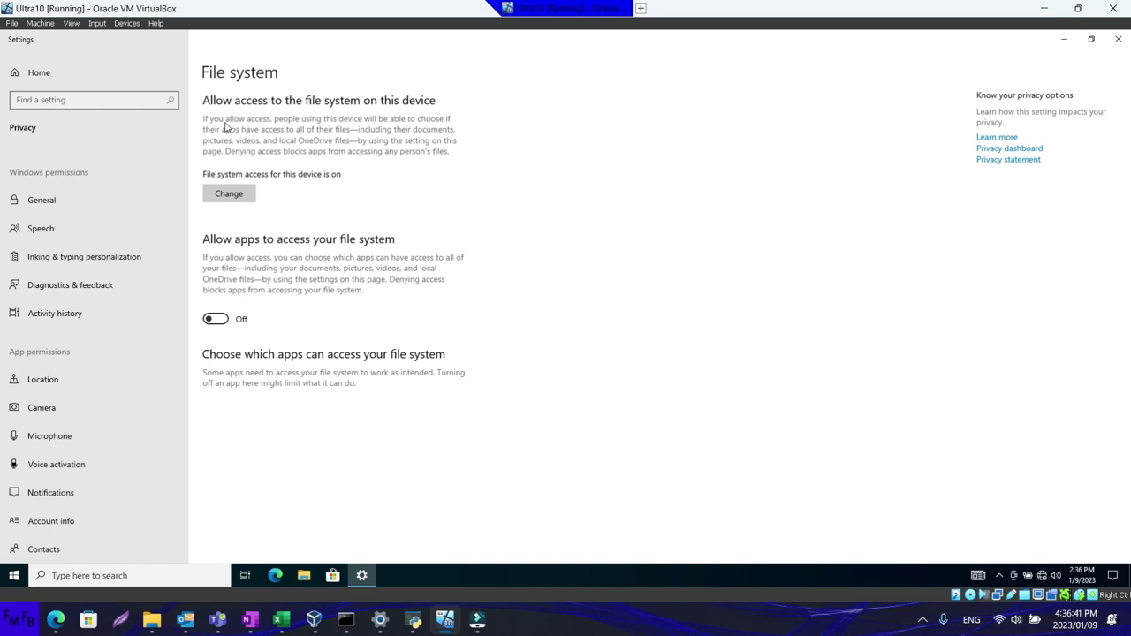
Review the Activity history, Microphone and Location privacy pages, and turn off apps' use of voice activation.
left_click(92, 320)
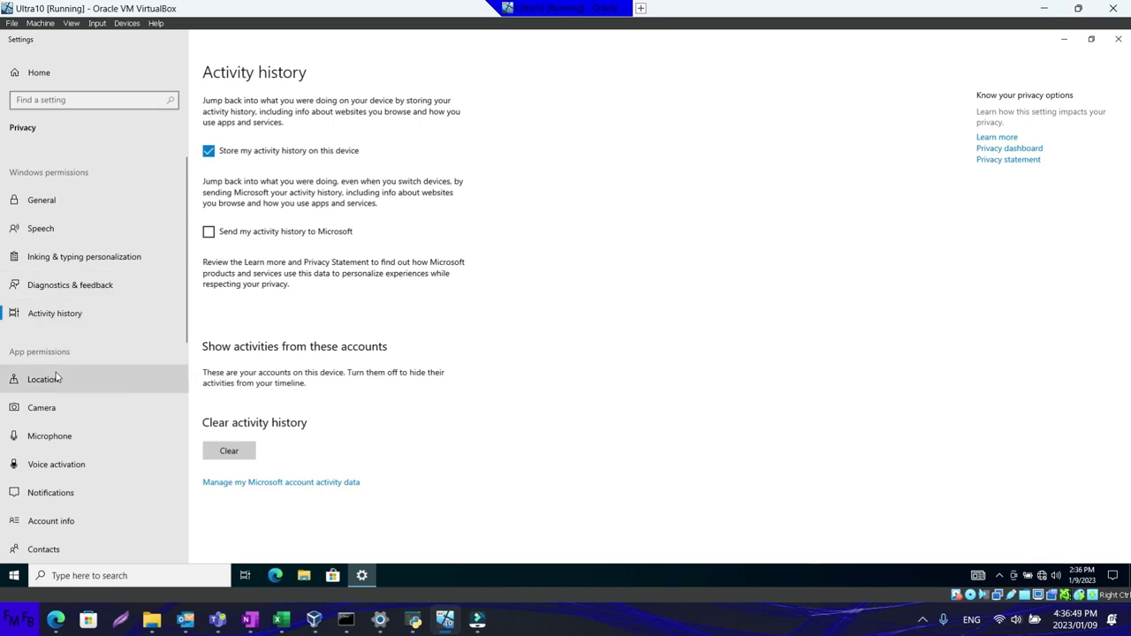
left_click(53, 439)
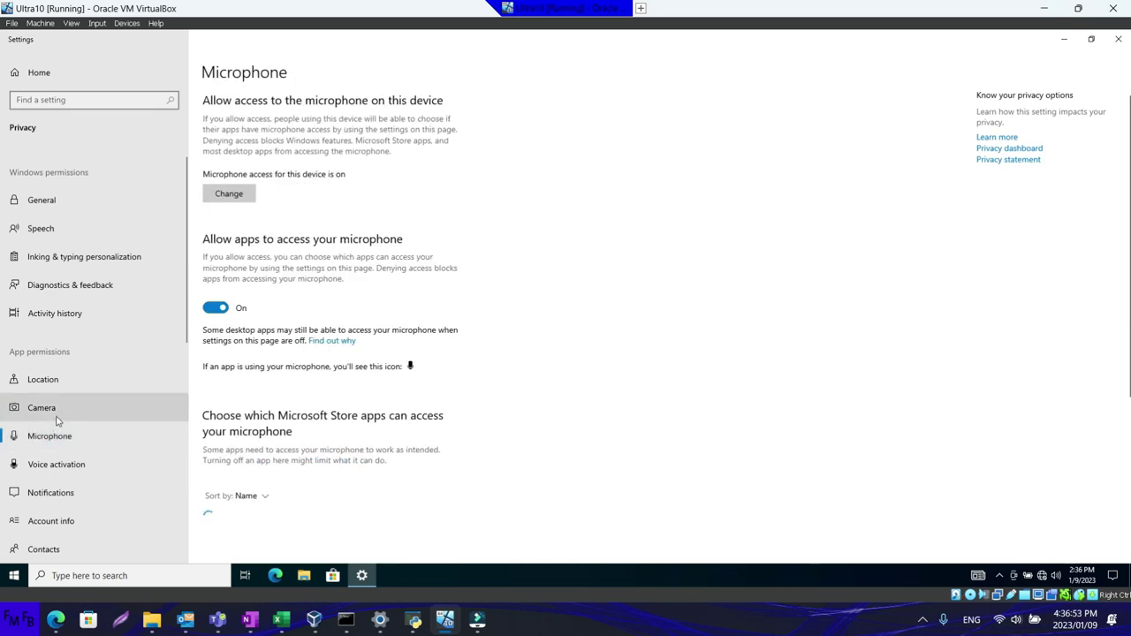
left_click(66, 381)
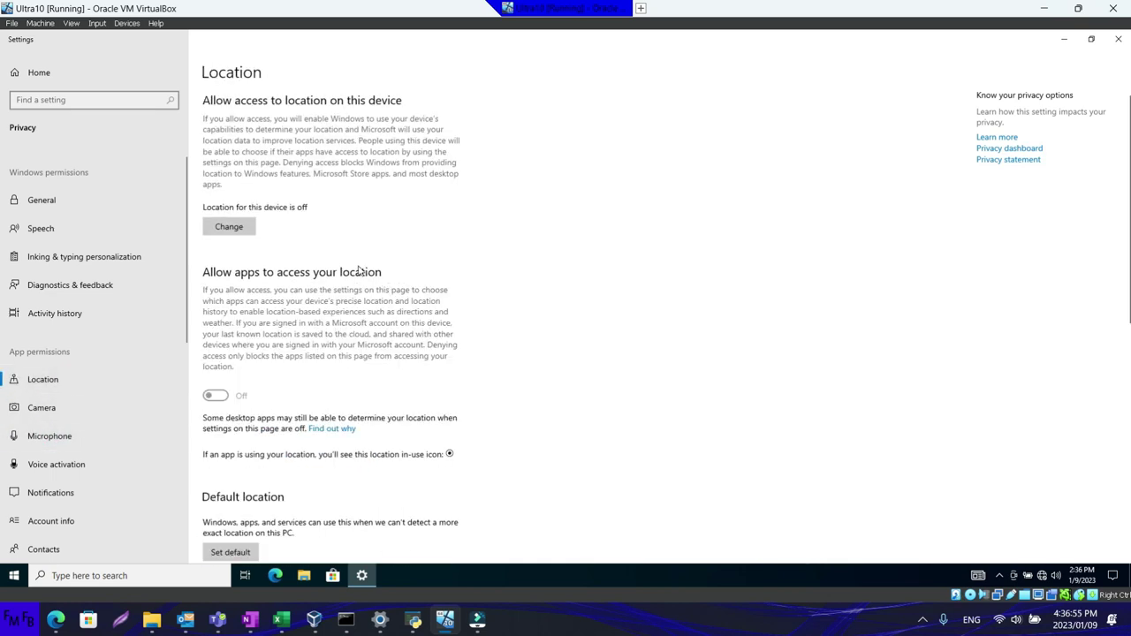
scroll(309, 319, "down", 5)
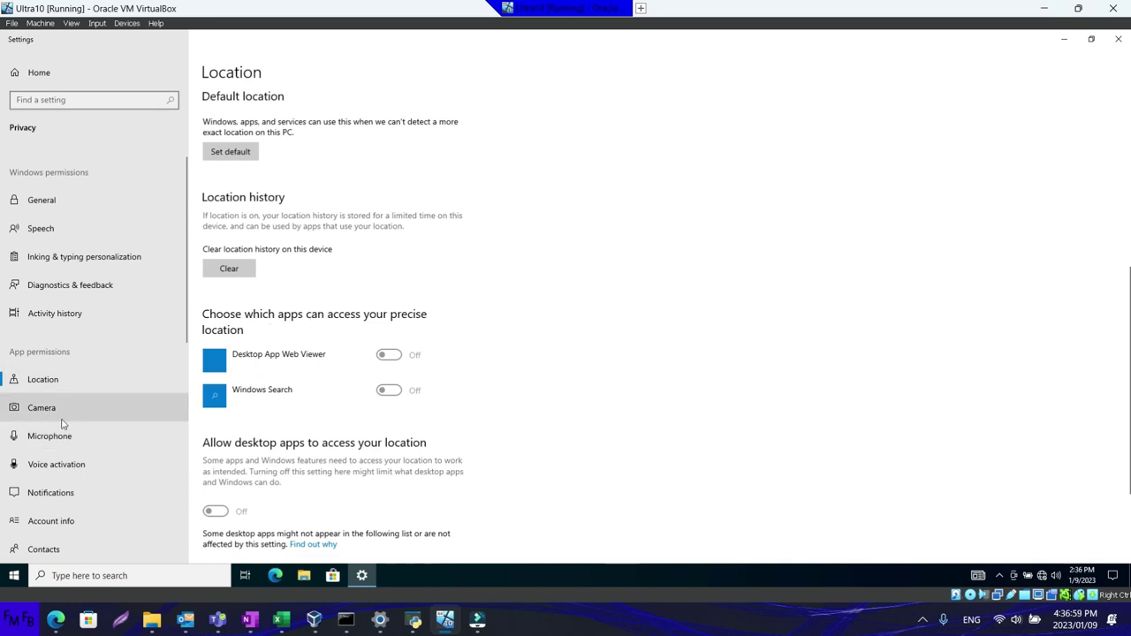
left_click(62, 465)
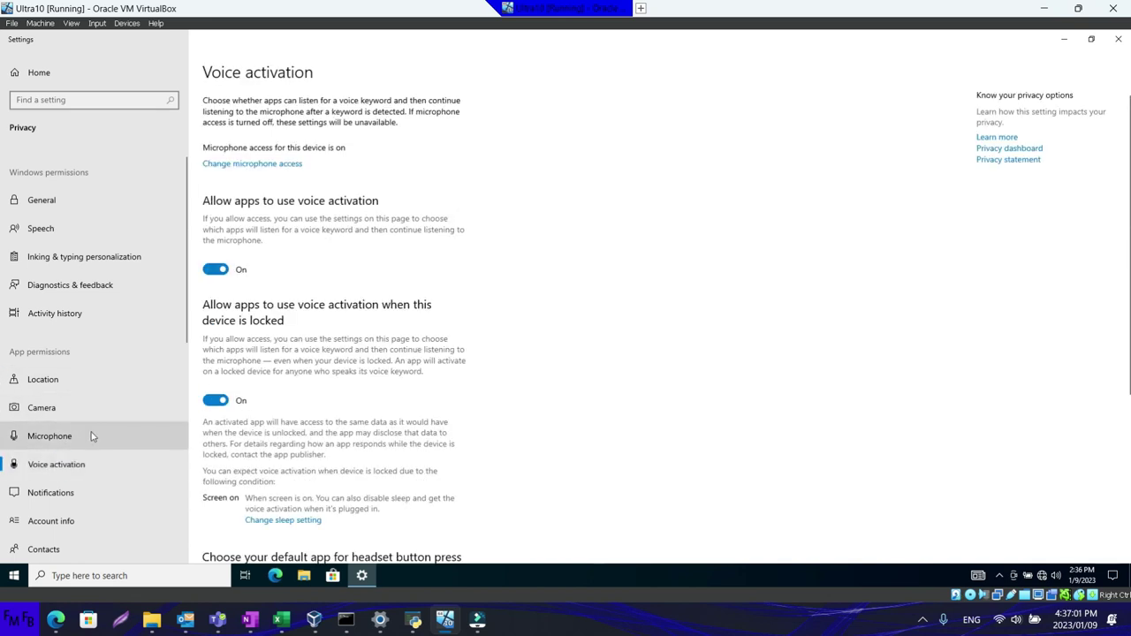
left_click(217, 270)
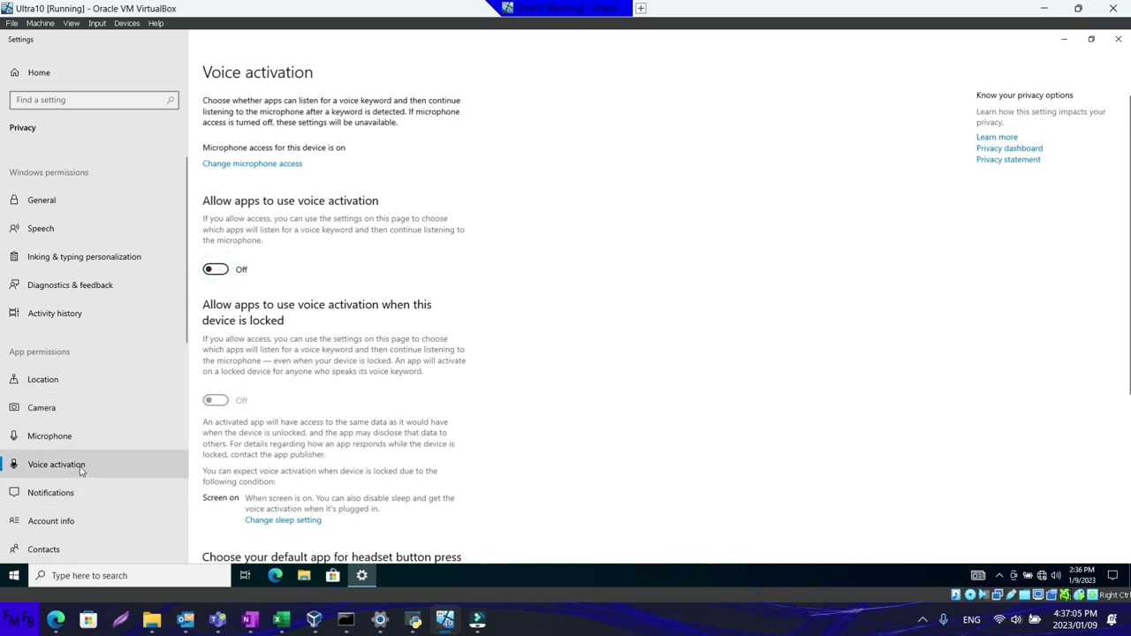
Turn off app access to notifications and account info in the privacy settings.
left_click(76, 493)
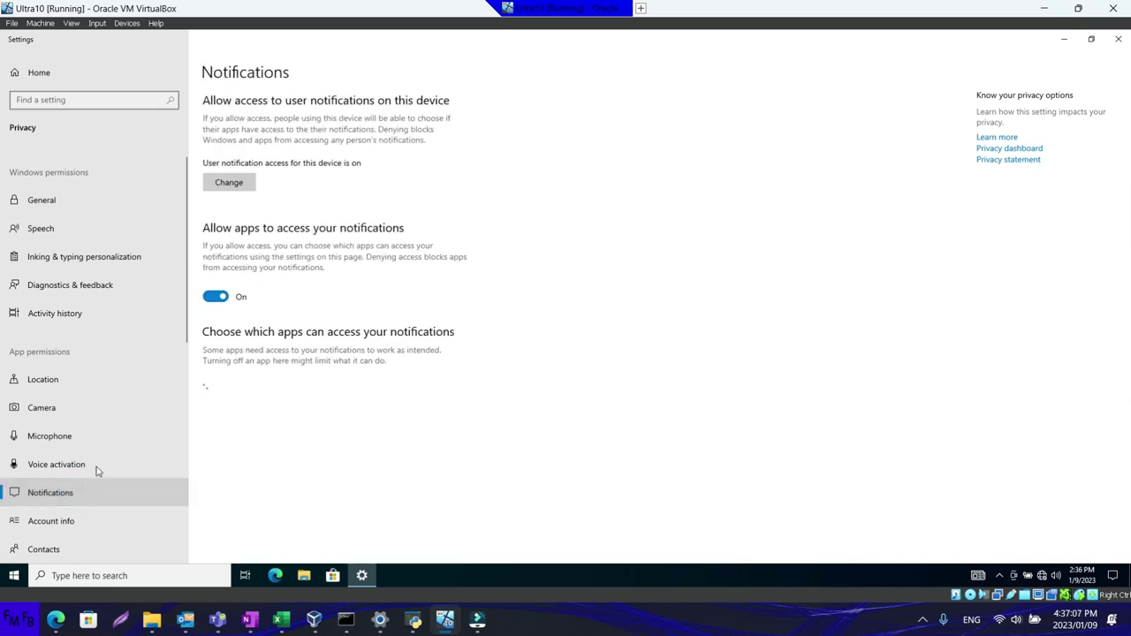
left_click(215, 296)
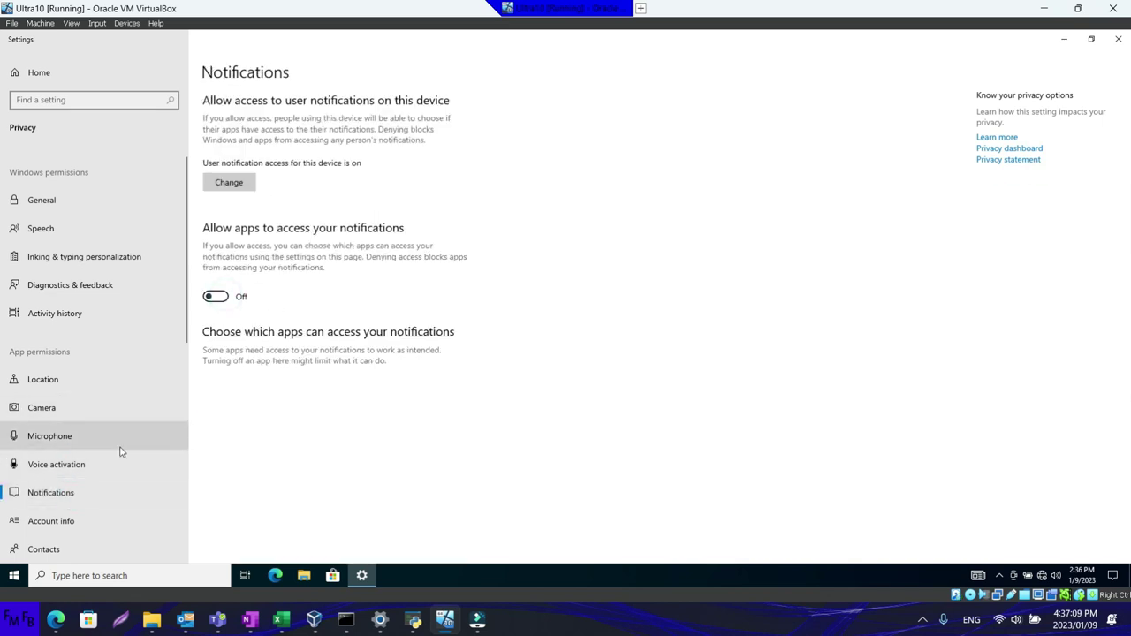
scroll(120, 451, "down", 3)
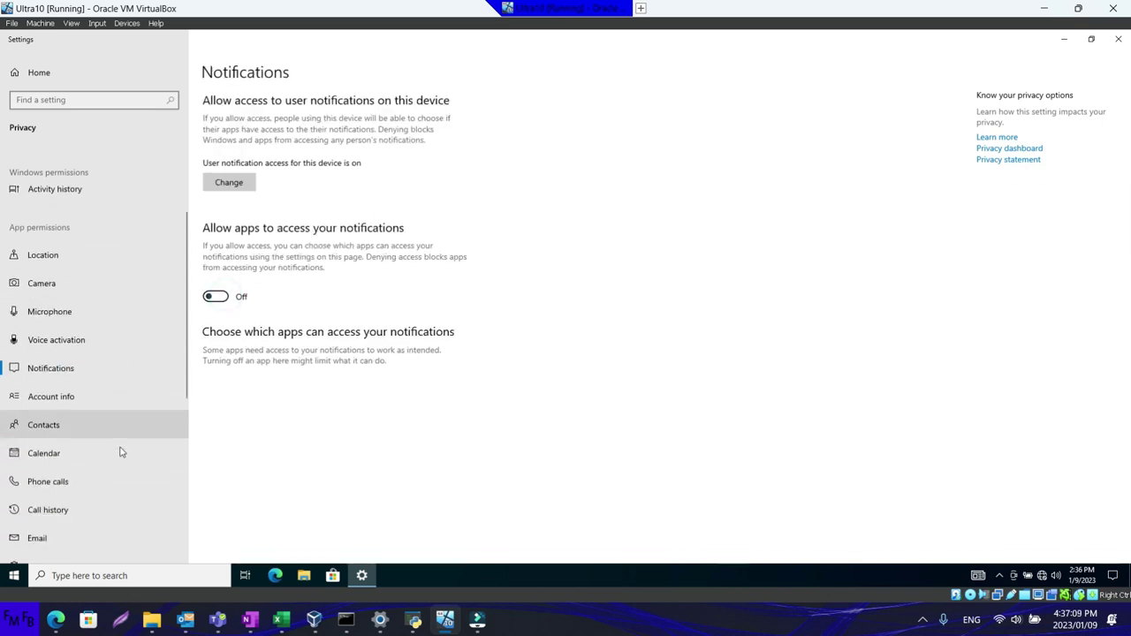
left_click(100, 405)
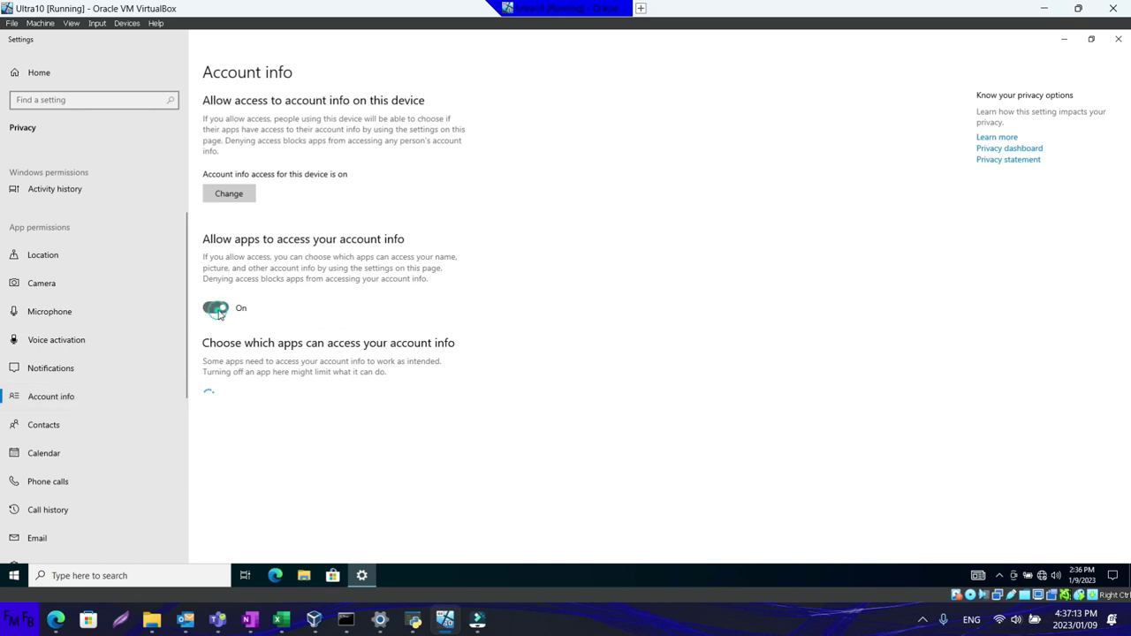
left_click(216, 308)
Turn off app access to contacts and the calendar in the app permissions.
left_click(97, 421)
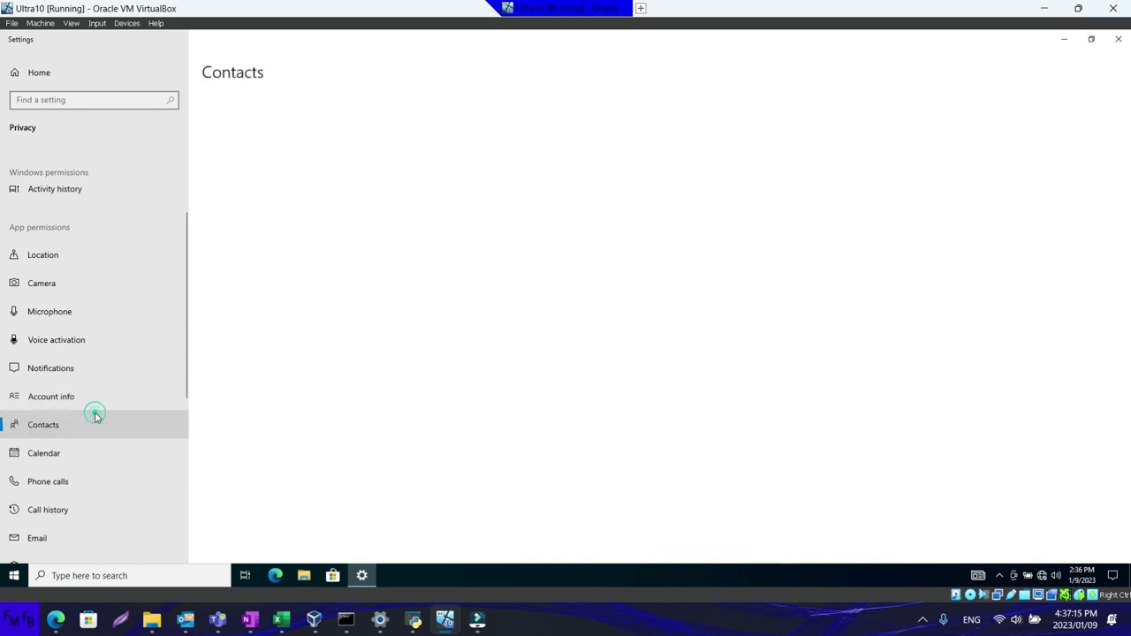
left_click(215, 297)
left_click(80, 462)
left_click(215, 296)
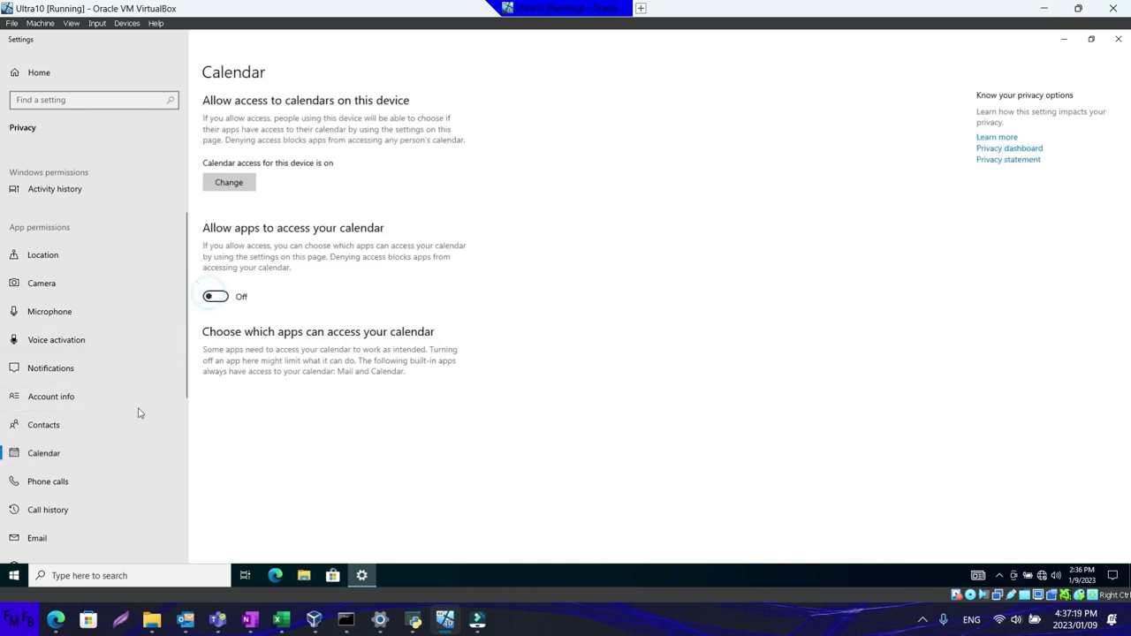
Stop apps from making phone calls and turn off their access to call history.
left_click(65, 482)
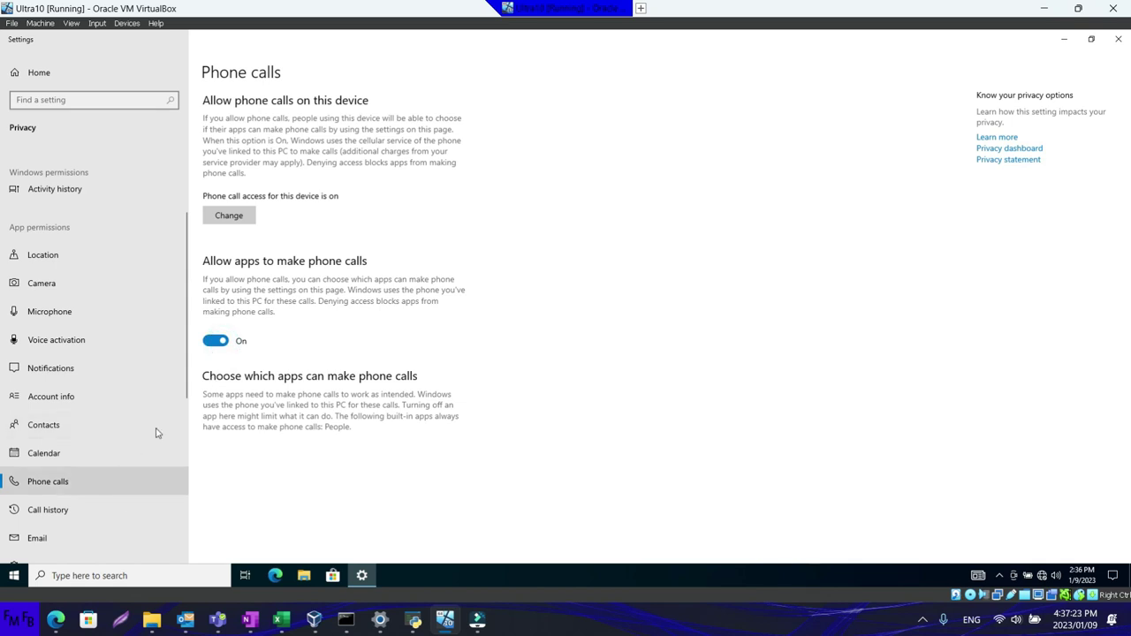
left_click(210, 341)
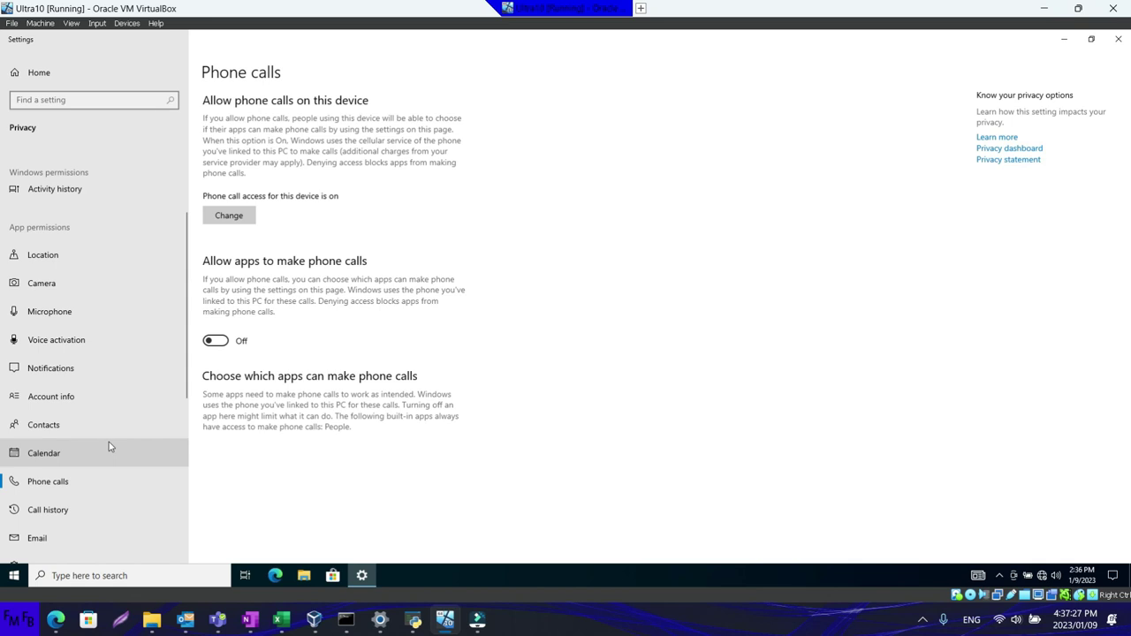
left_click(79, 510)
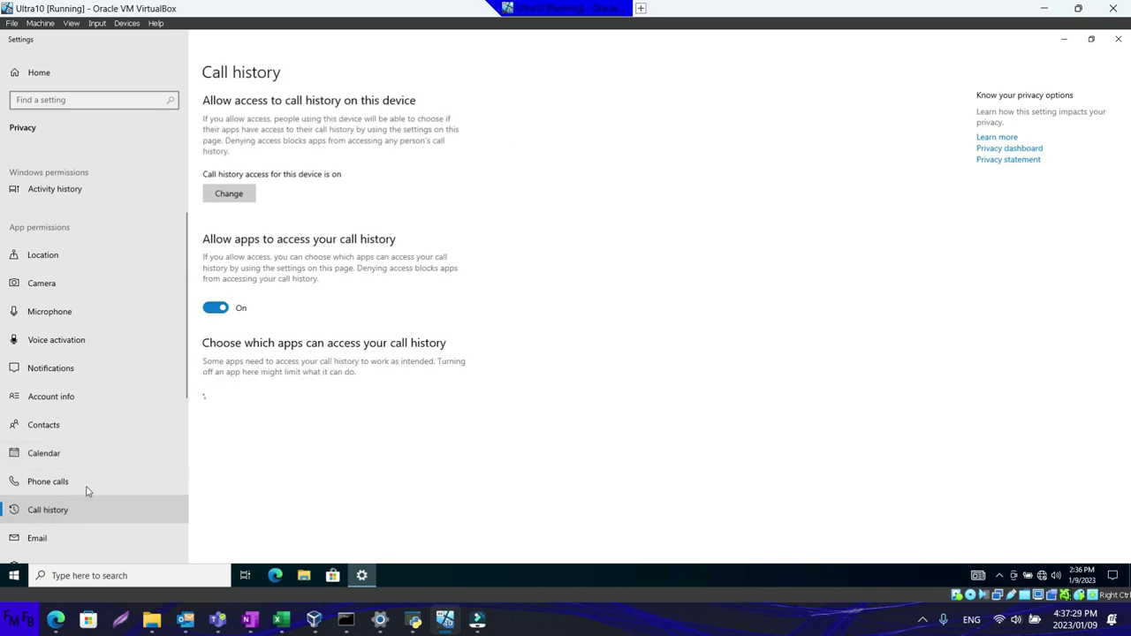
left_click(215, 308)
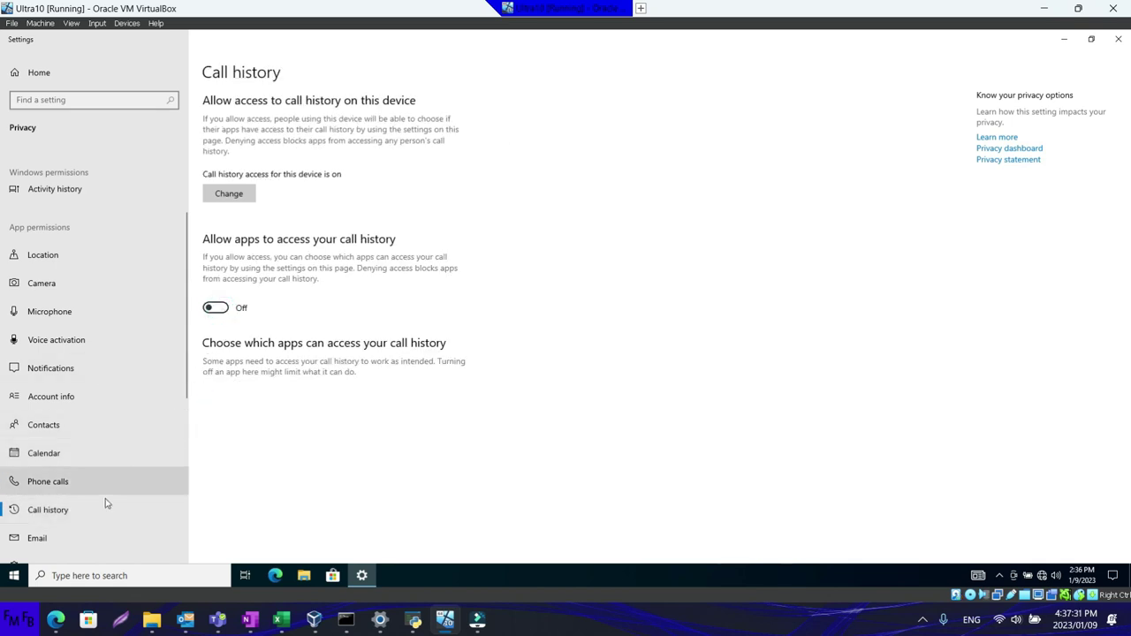
Turn off app access to email and tasks in the app permissions.
left_click(73, 535)
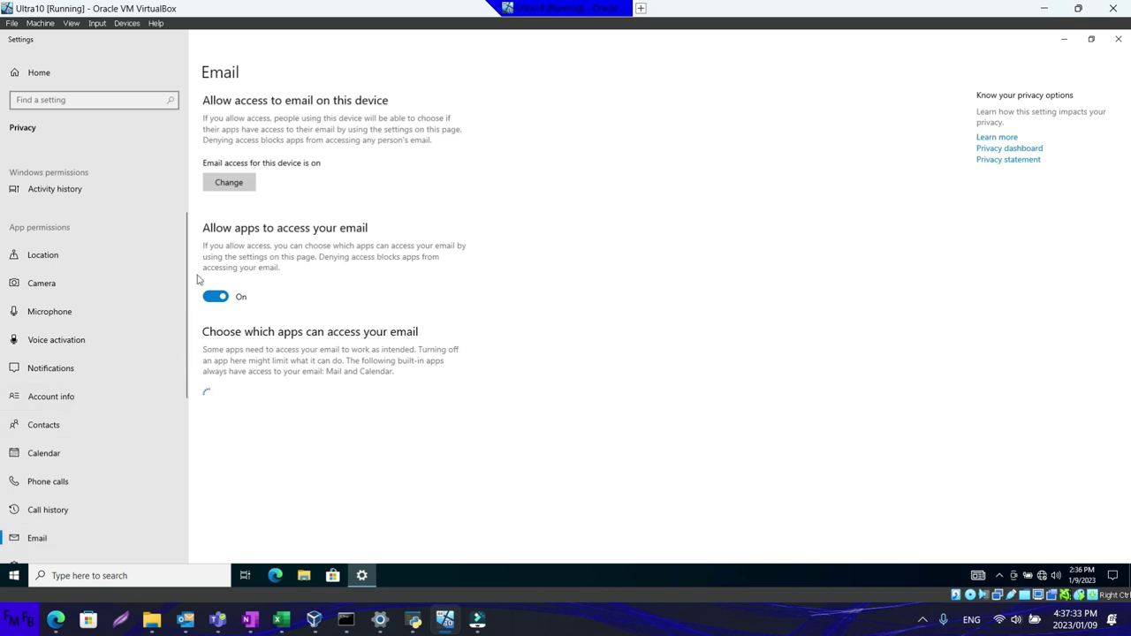
left_click(215, 296)
scroll(158, 396, "down", 1)
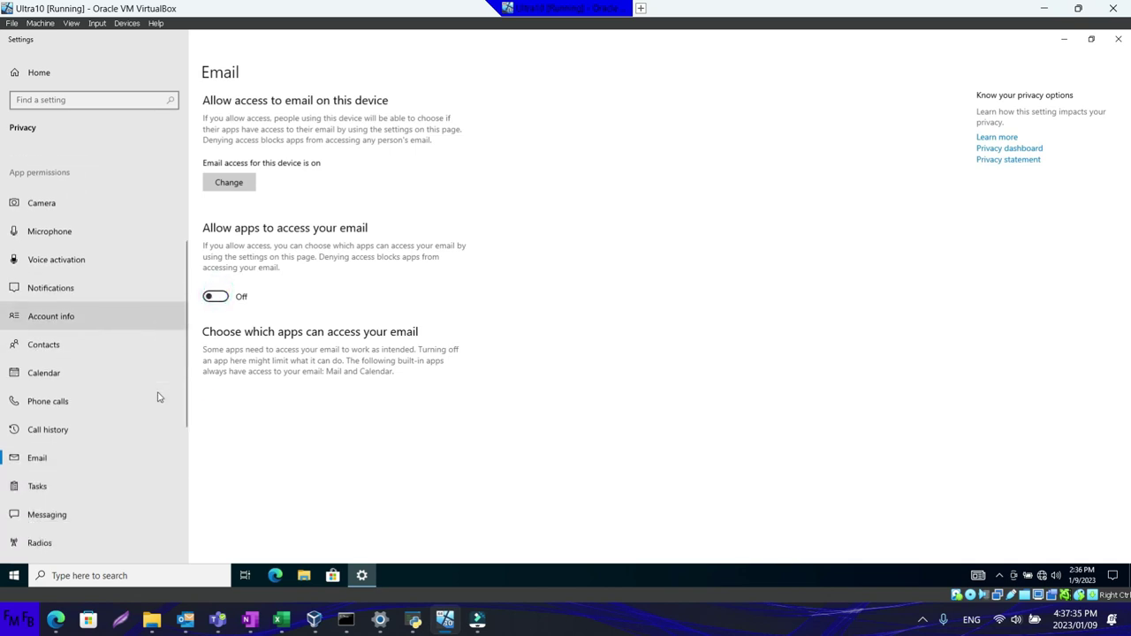
scroll(158, 396, "down", 1)
left_click(128, 380)
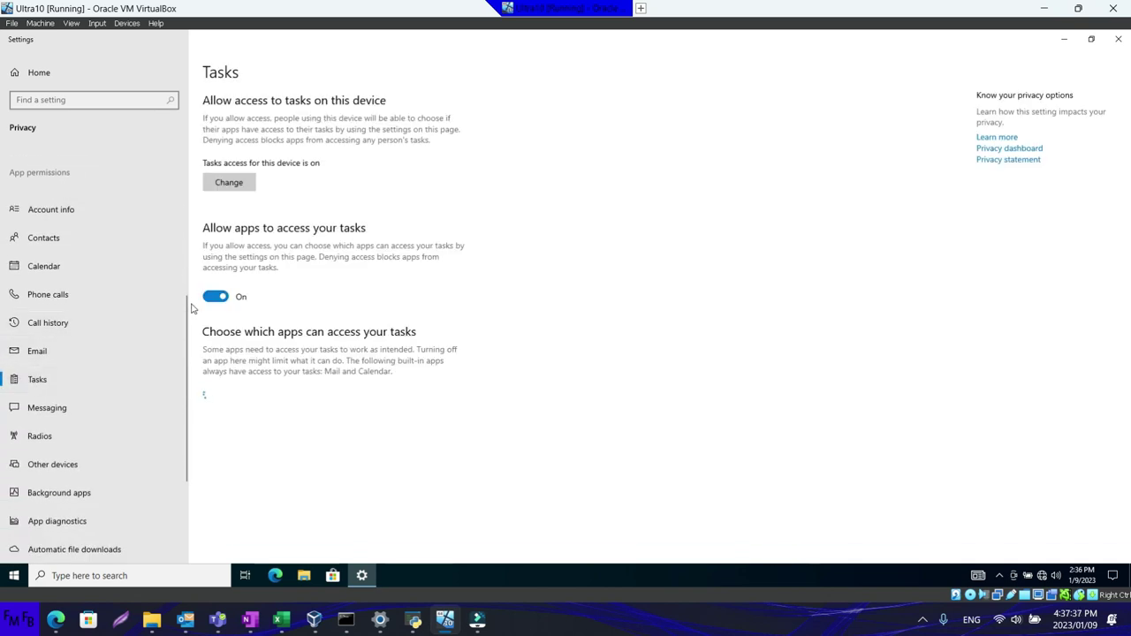
left_click(216, 310)
Turn off app permission to read or send messages and app access to radios.
left_click(117, 402)
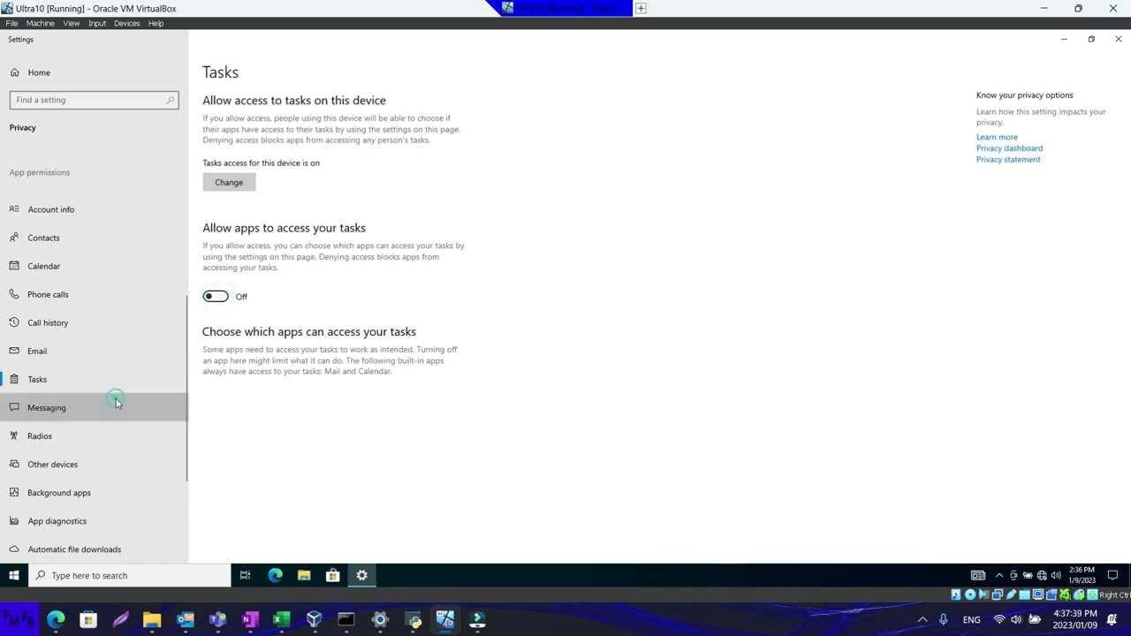
left_click(215, 308)
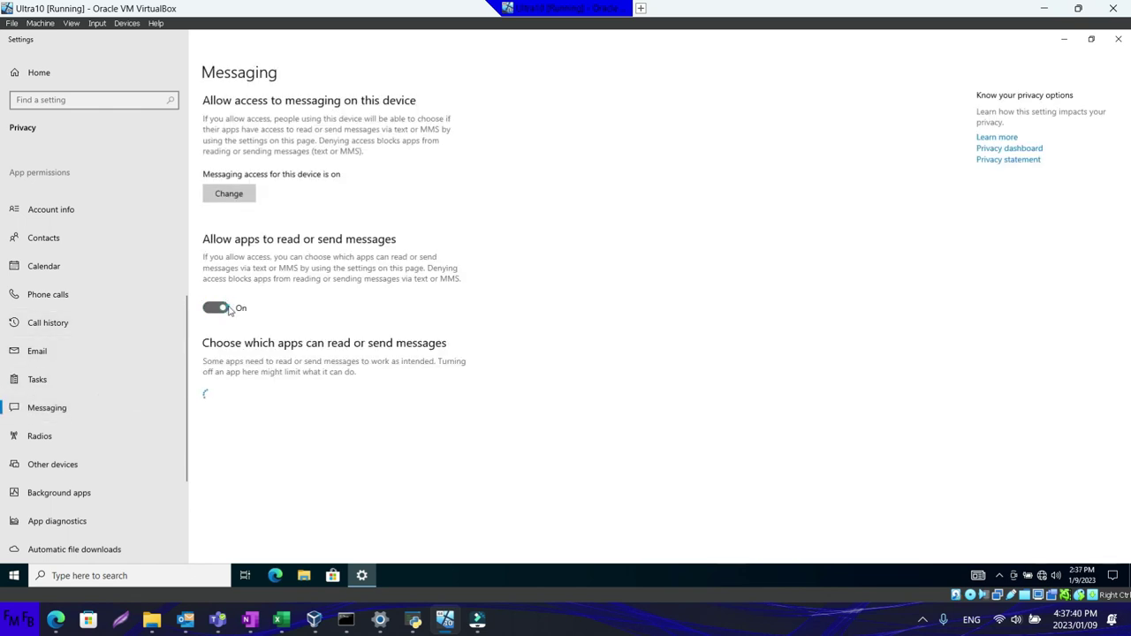
left_click(107, 427)
left_click(216, 298)
Turn off communication with unpaired devices and stop apps from running in the background.
left_click(94, 457)
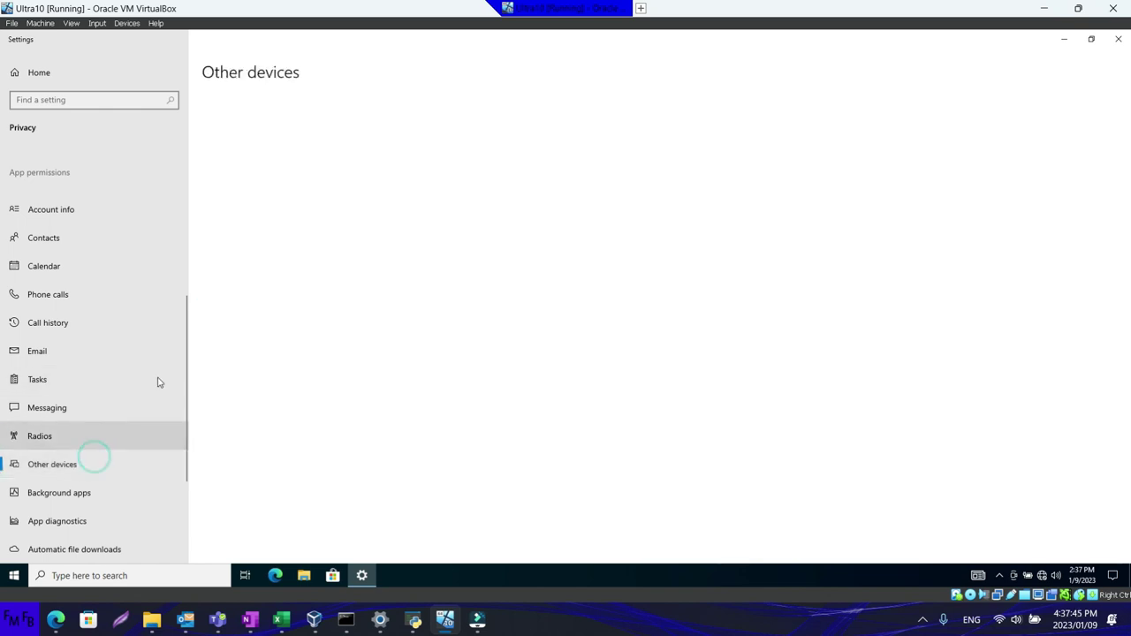
left_click(215, 158)
left_click(102, 492)
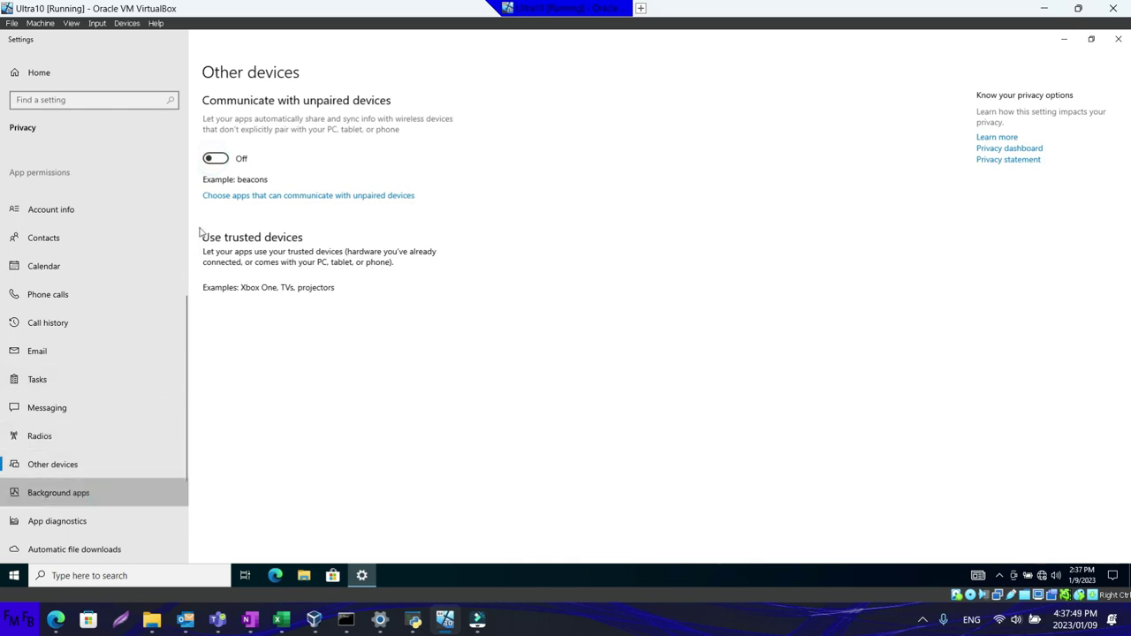
left_click(216, 143)
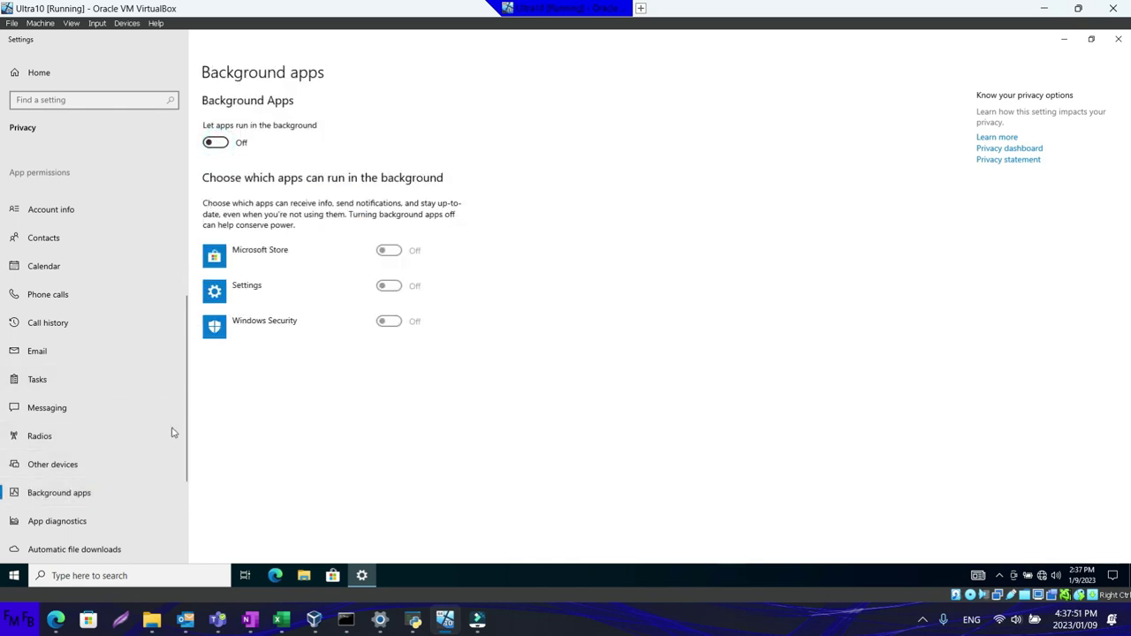
Turn off app access to diagnostic info about other apps and to the documents library.
left_click(98, 517)
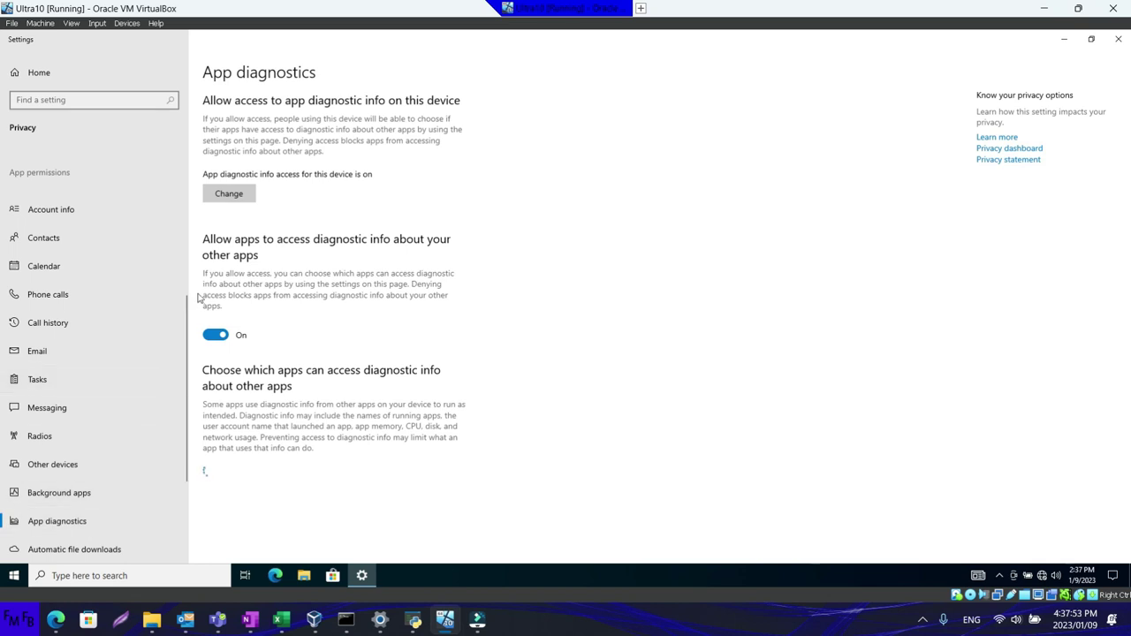
left_click(215, 335)
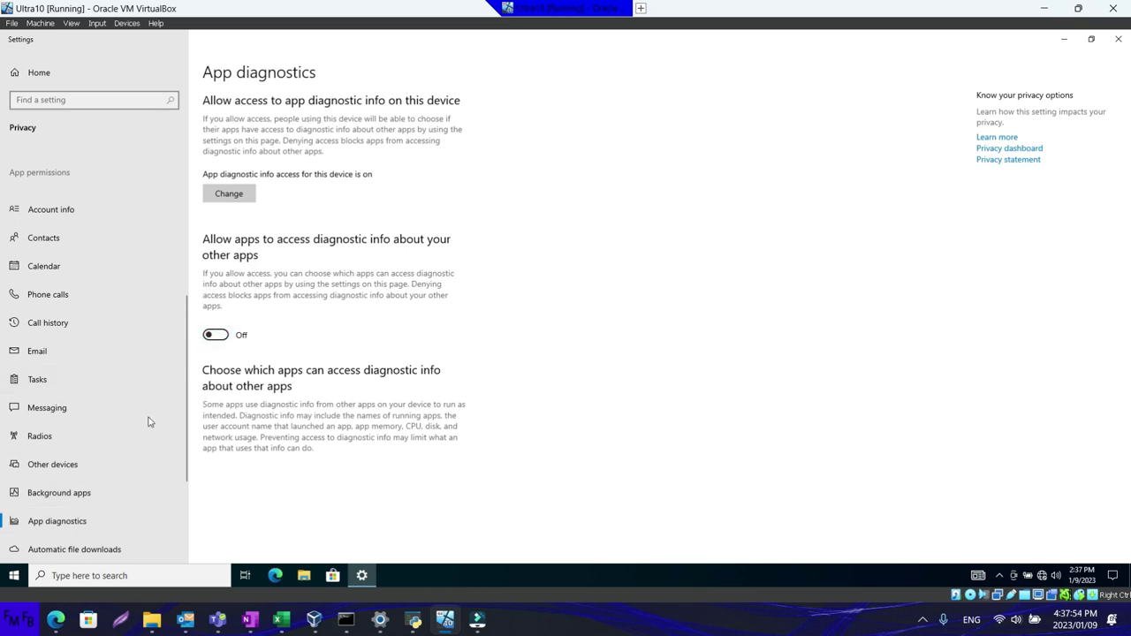
left_click(88, 548)
scroll(158, 363, "down", 3)
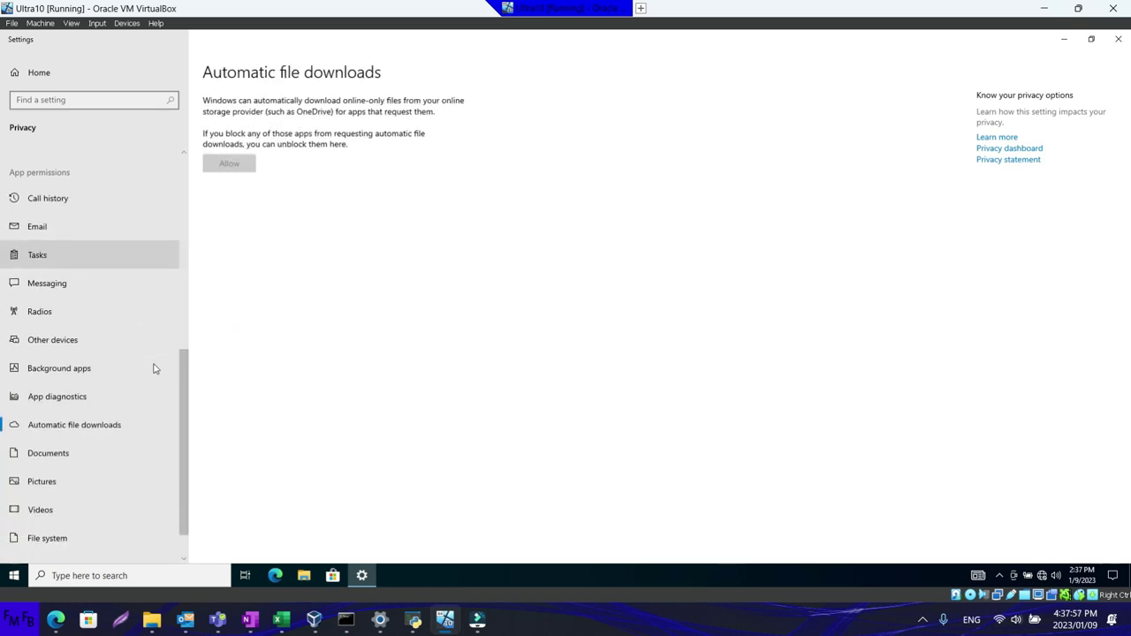
left_click(109, 415)
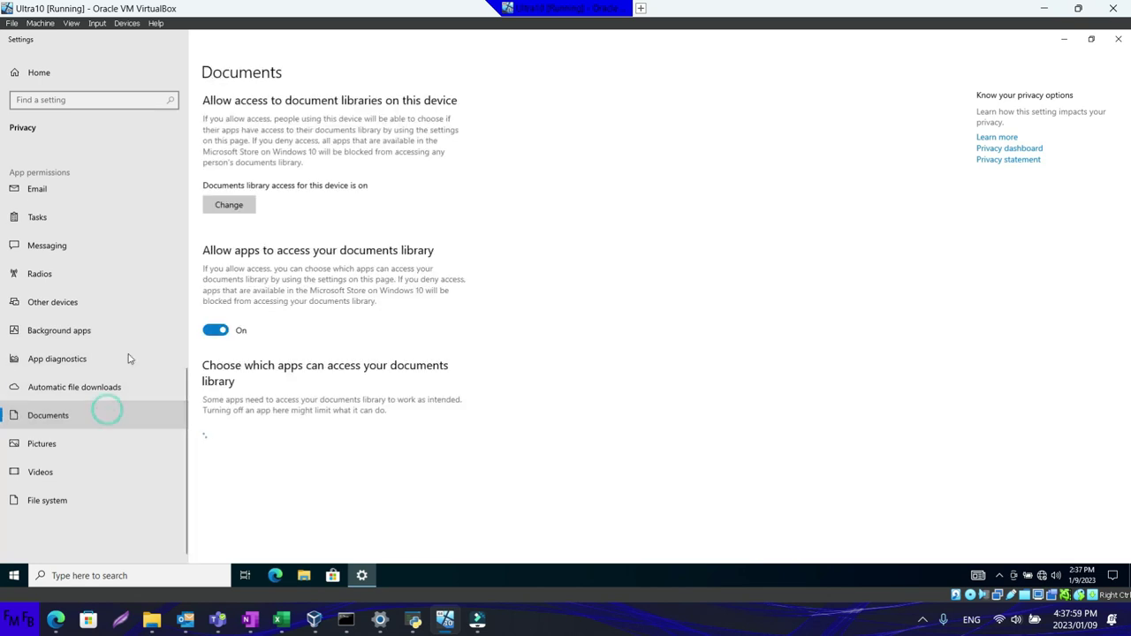
left_click(214, 329)
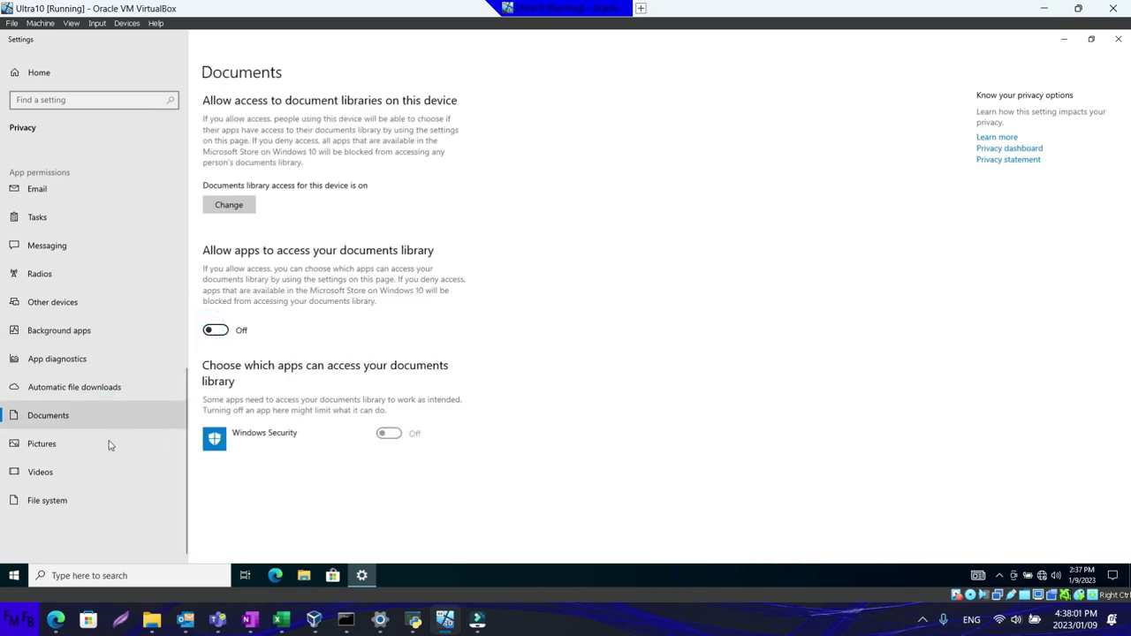
Turn off app access to the pictures and videos libraries and check the File system permission page.
left_click(109, 442)
left_click(214, 329)
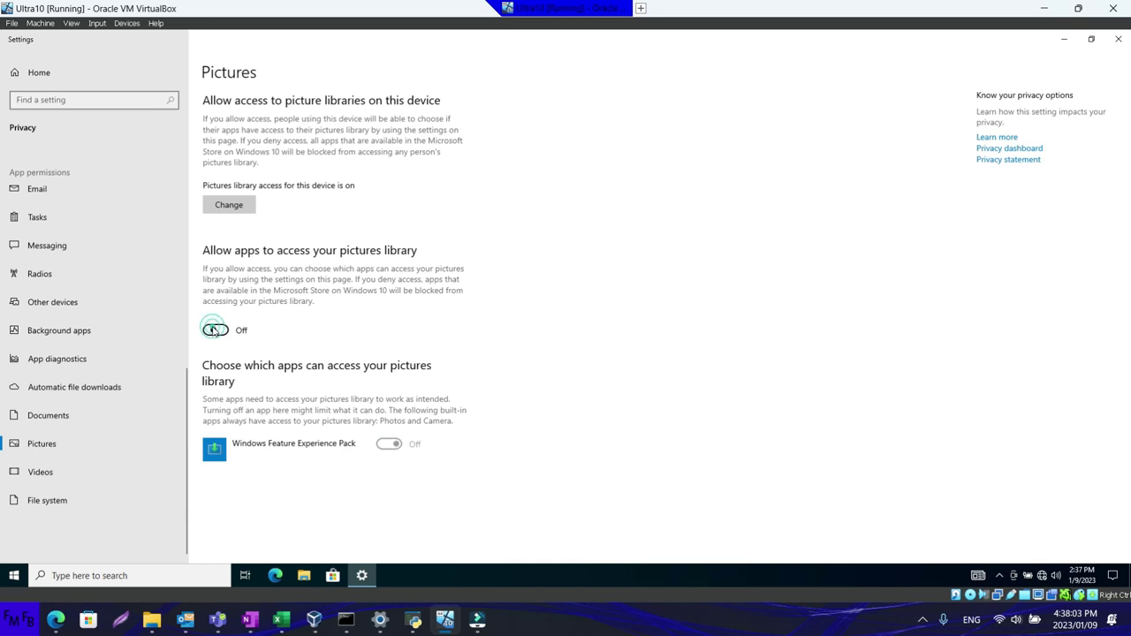
left_click(116, 474)
left_click(213, 331)
left_click(89, 492)
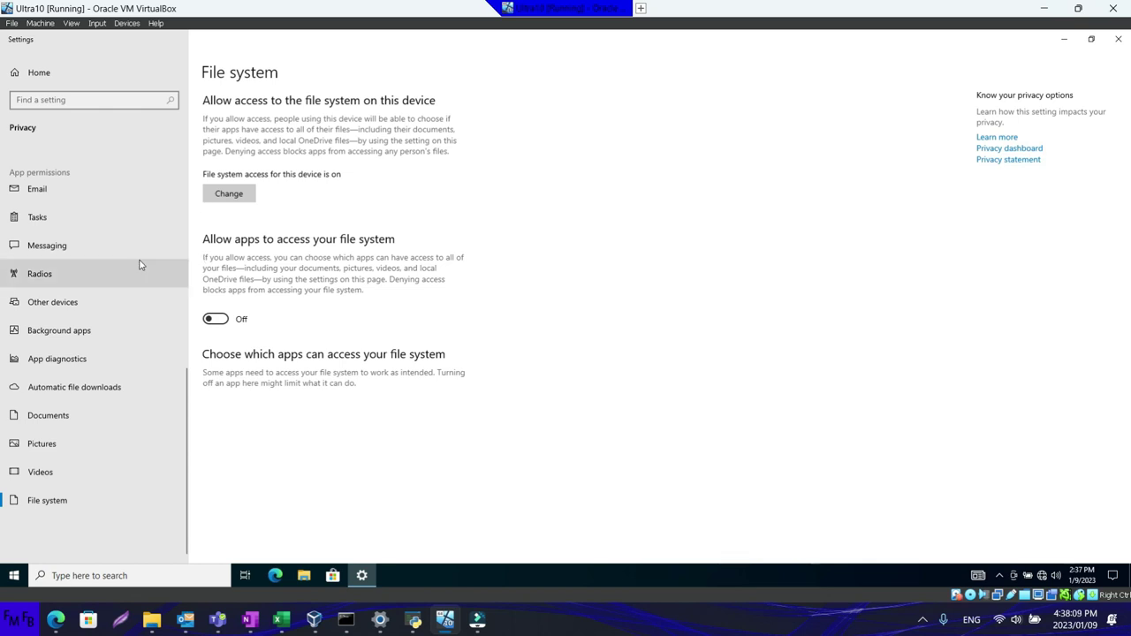
scroll(141, 260, "up", 5)
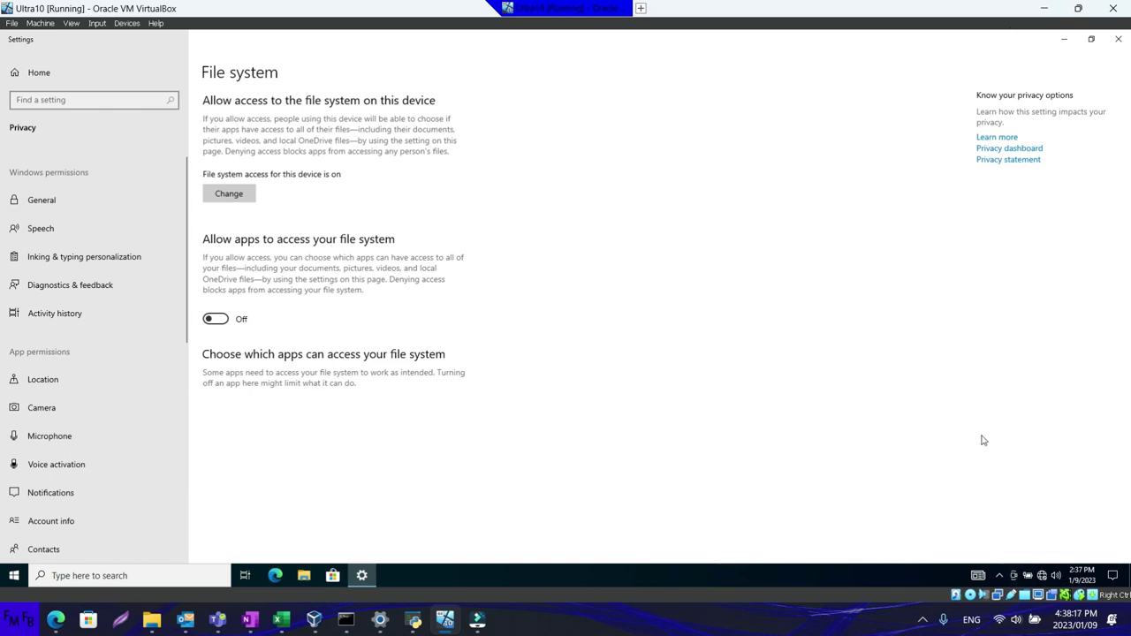
Examine the virtual machine's CPU and memory performance in Task Manager's detailed view and close it.
right_click(618, 572)
left_click(650, 516)
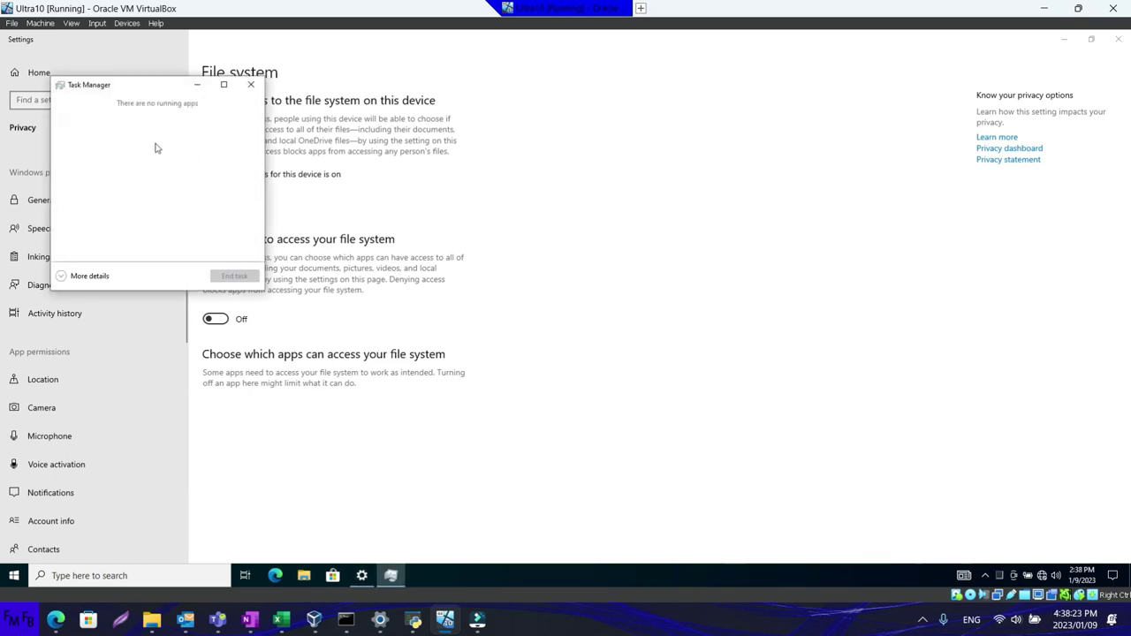
left_click(64, 275)
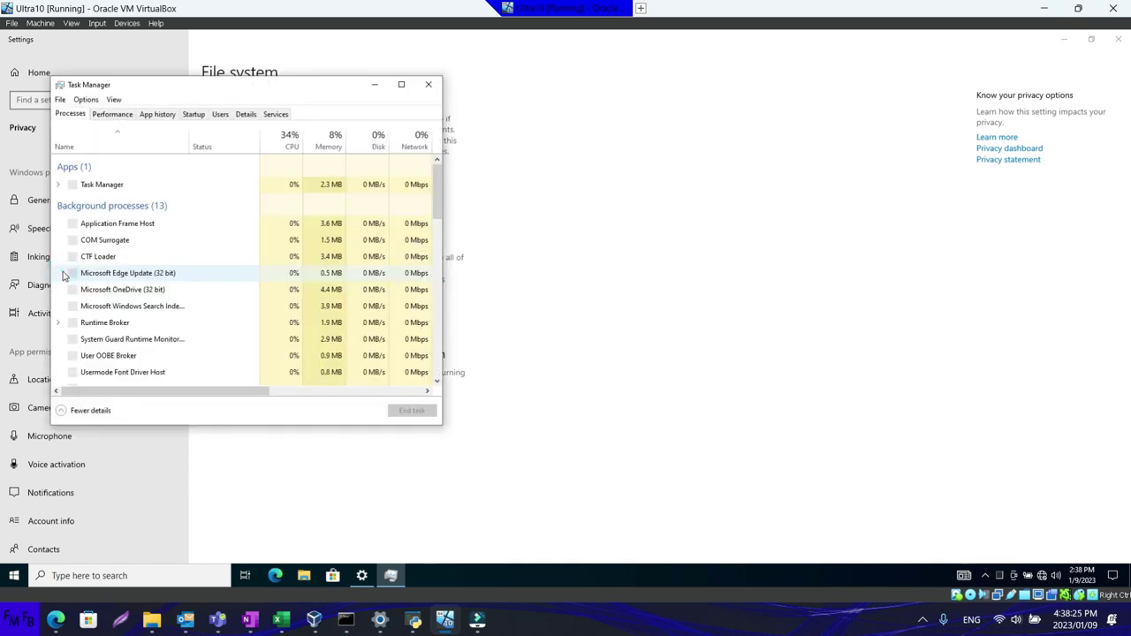
left_click(120, 115)
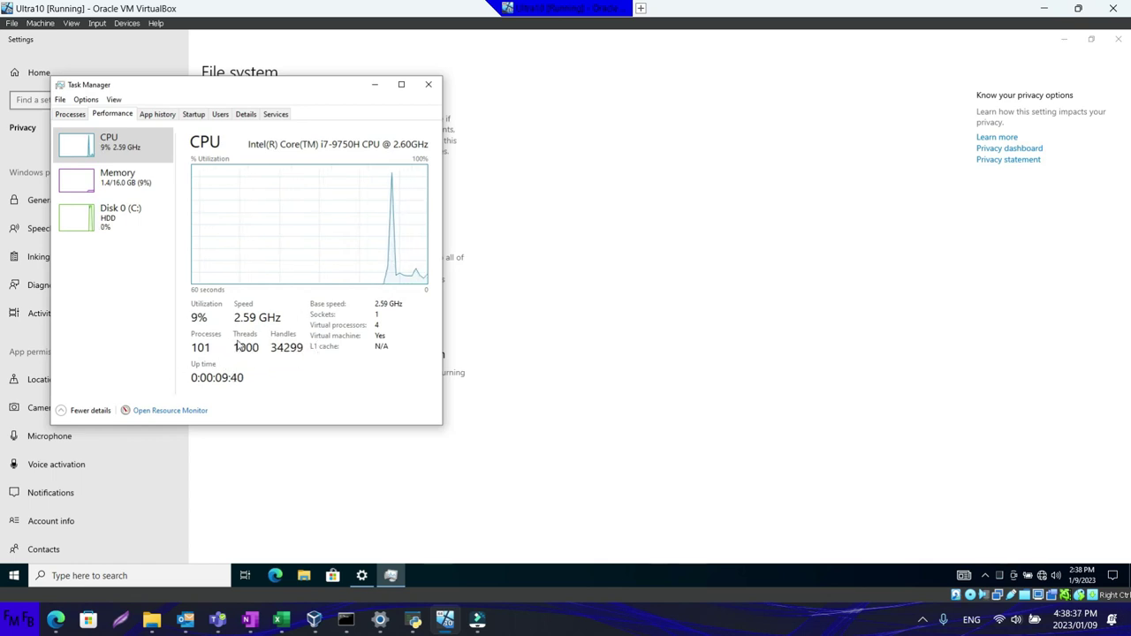
left_click(130, 185)
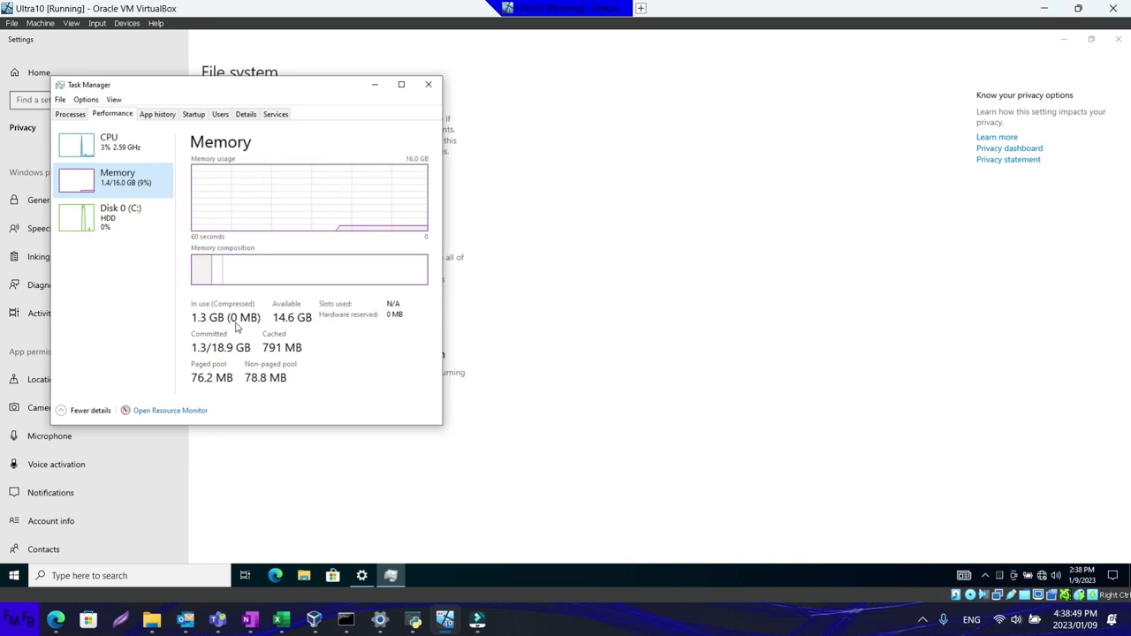
left_click(428, 84)
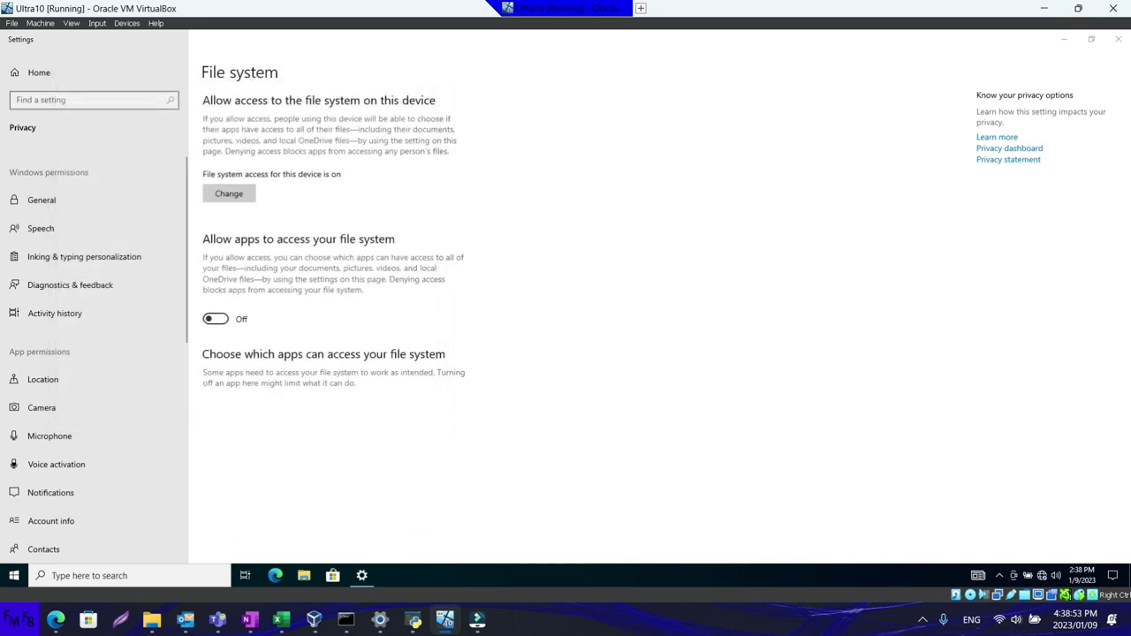
left_click(926, 620)
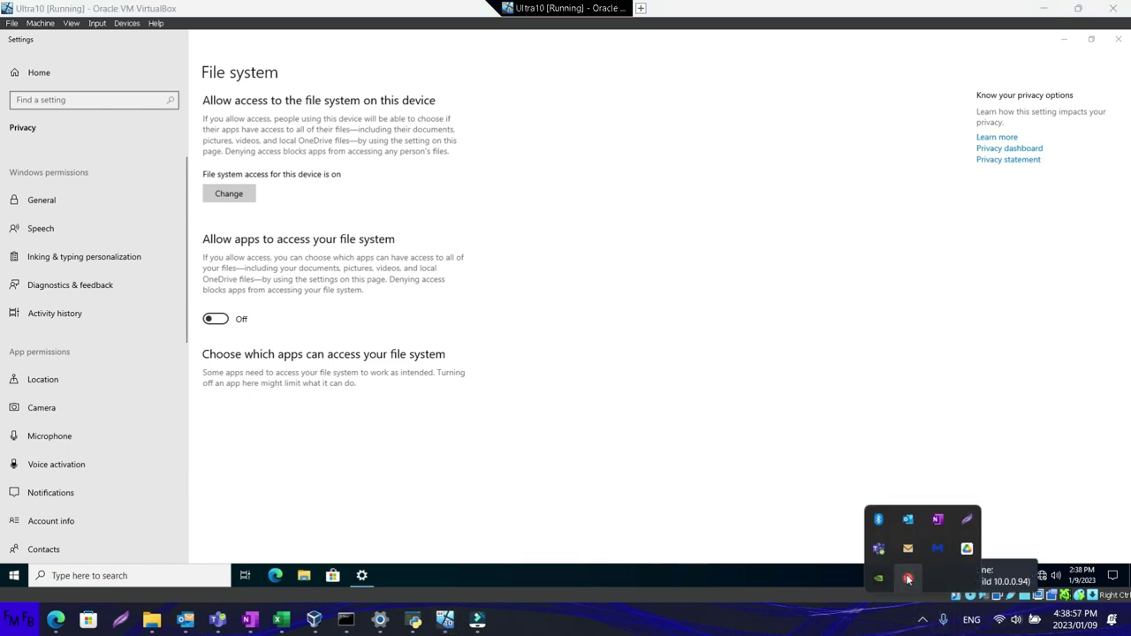